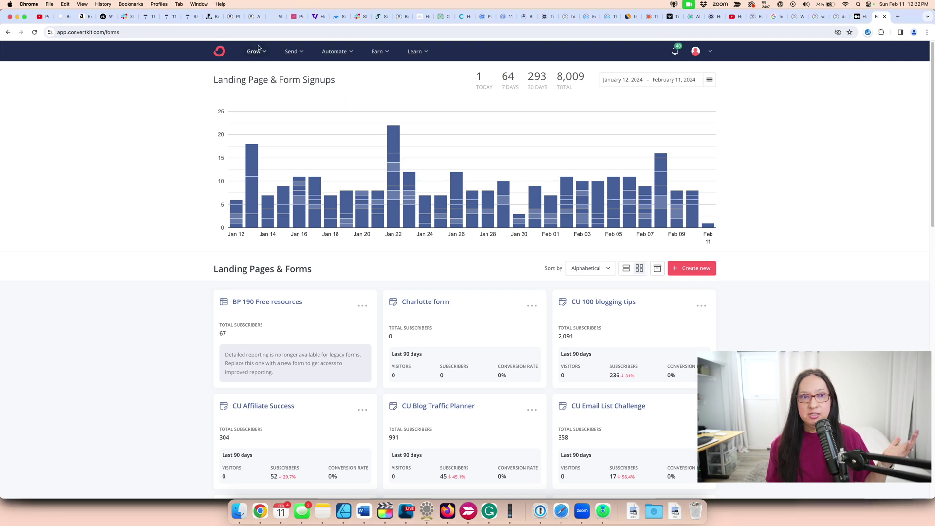
# Start a new hosted landing page from Grow > Landing Pages & Forms.
pyautogui.click(258, 51)
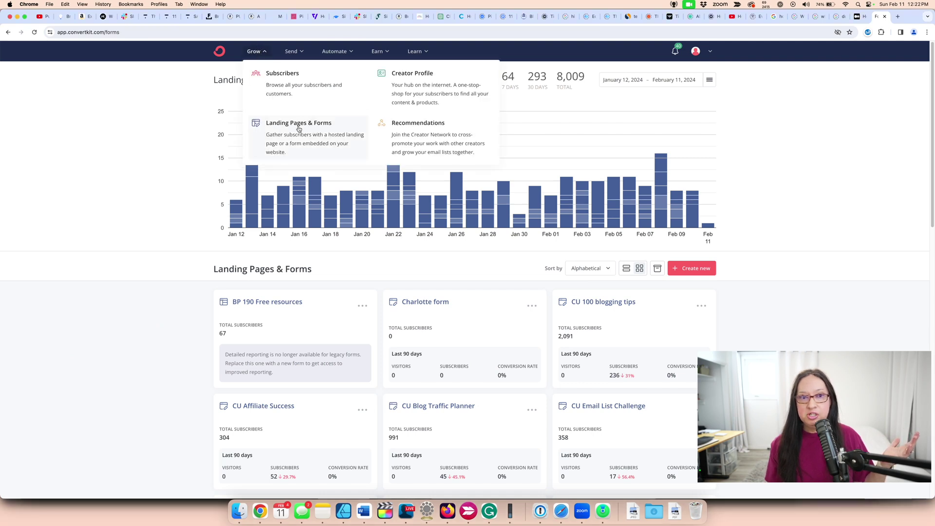
pyautogui.click(689, 269)
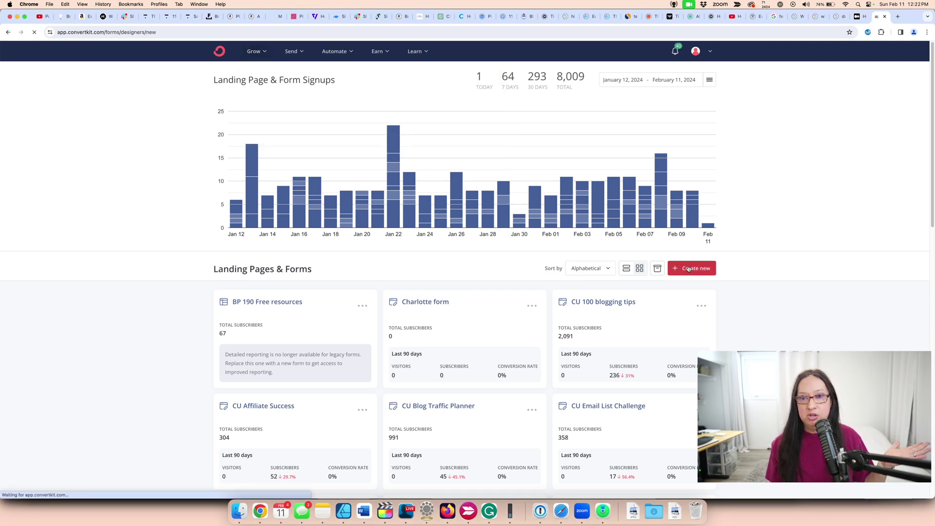
pyautogui.click(540, 134)
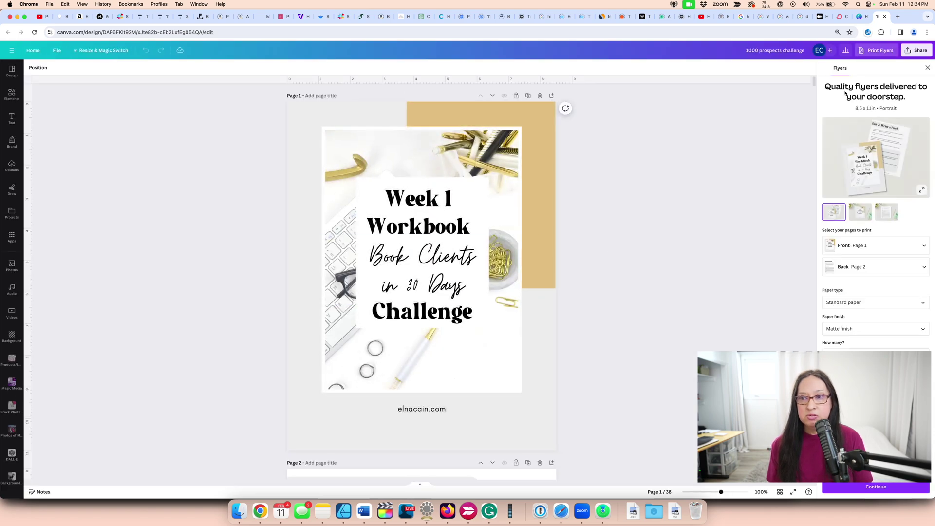
# Download the Week 1 Workbook design as a PDF Standard file and return to ConvertKit.
pyautogui.click(919, 50)
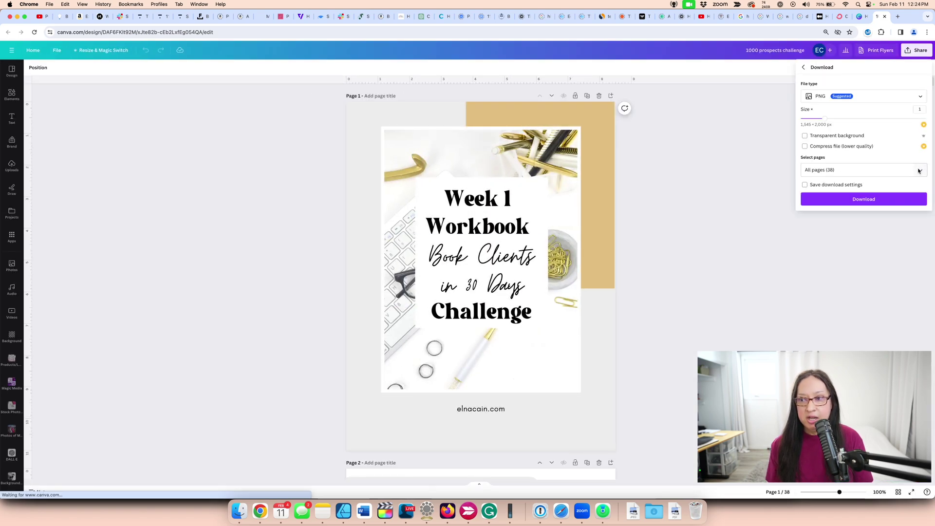
pyautogui.click(919, 170)
pyautogui.click(857, 96)
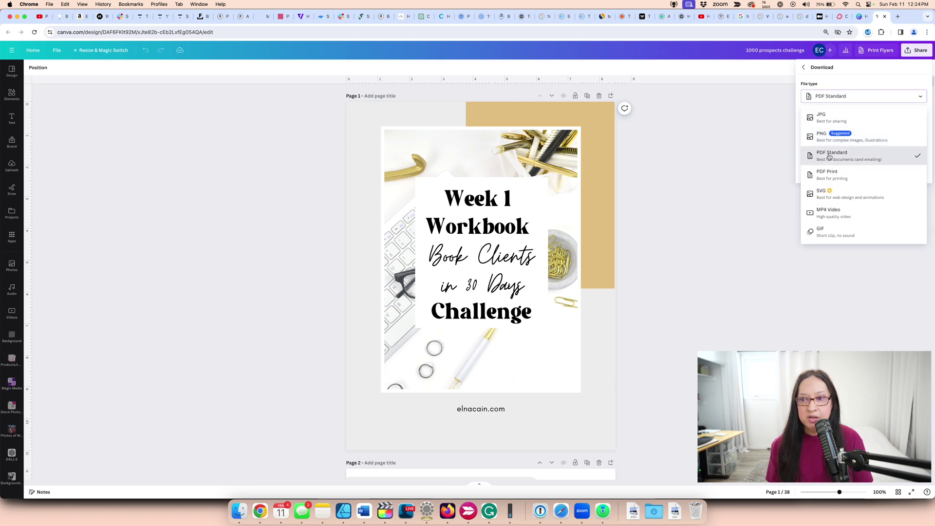
pyautogui.click(858, 155)
pyautogui.click(859, 174)
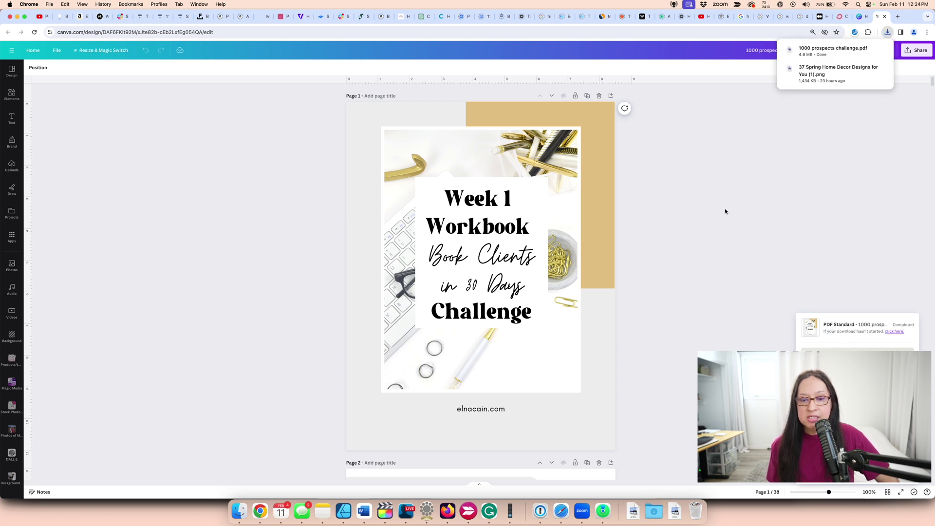
pyautogui.press('super+alt+Left')
pyautogui.press('super+alt+Left')
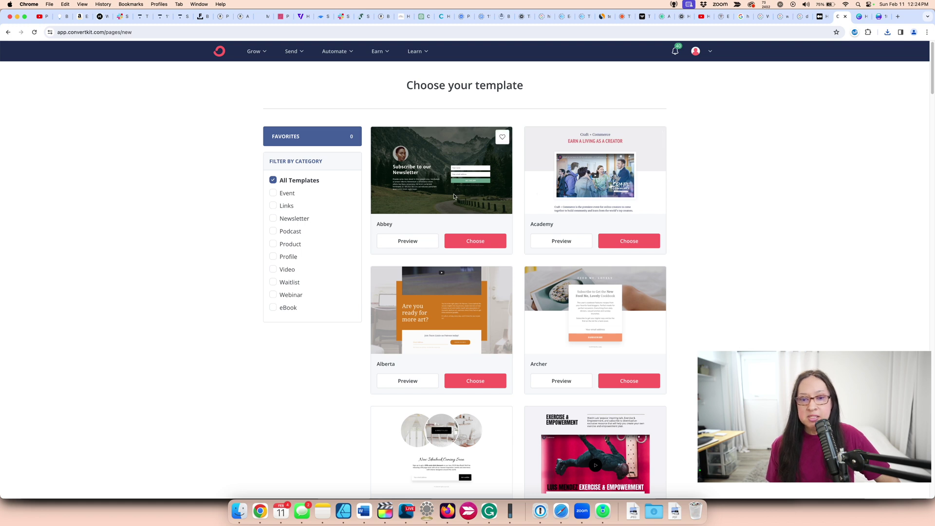
# Browse the templates, preview Archer, and go back to the template list.
pyautogui.scroll(-3, 444, 197)
pyautogui.scroll(-6, 444, 197)
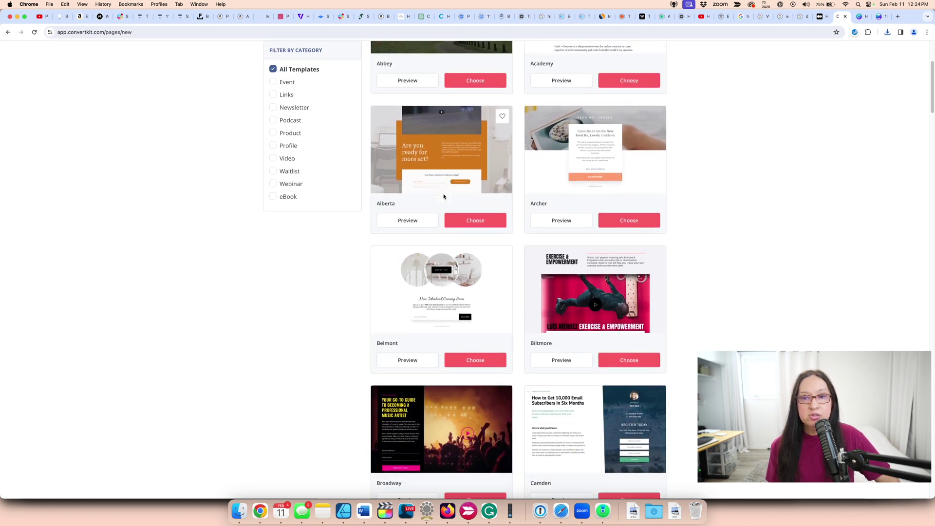
pyautogui.scroll(-3, 444, 196)
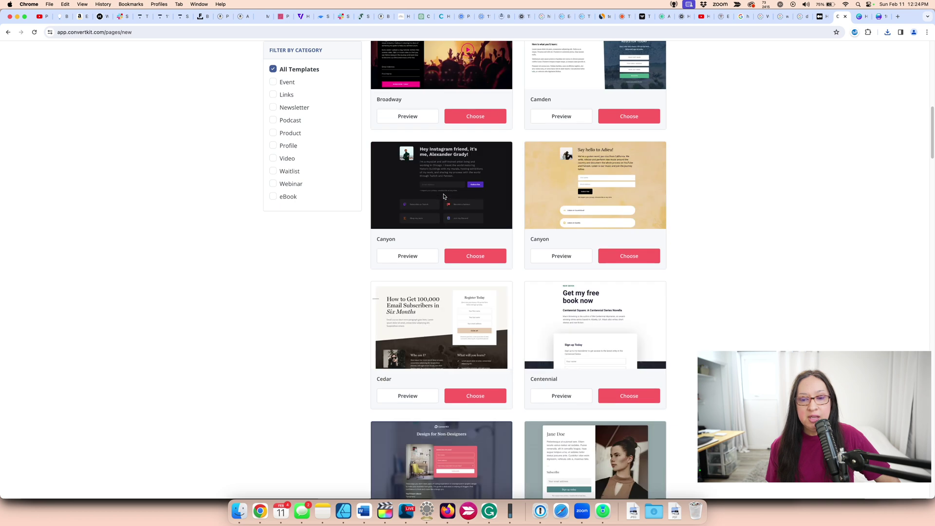
pyautogui.scroll(7, 443, 196)
pyautogui.scroll(3, 444, 196)
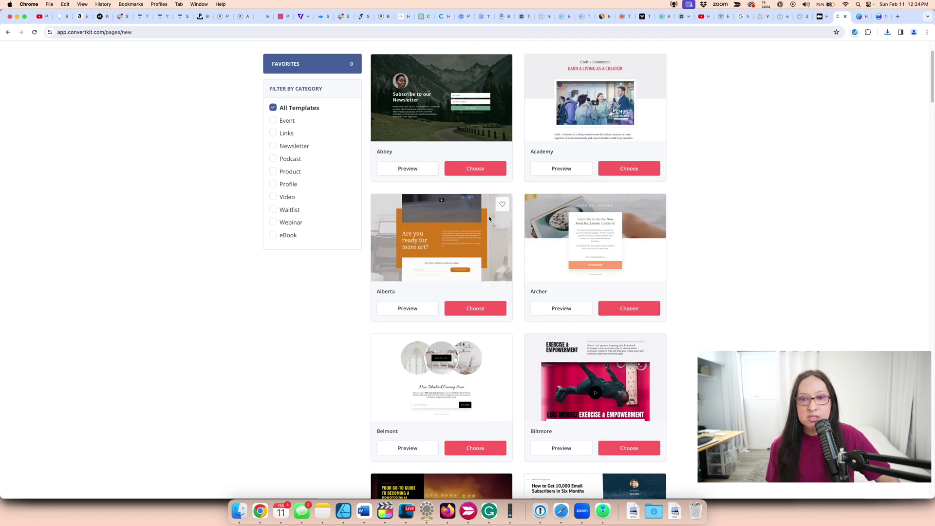
pyautogui.click(565, 308)
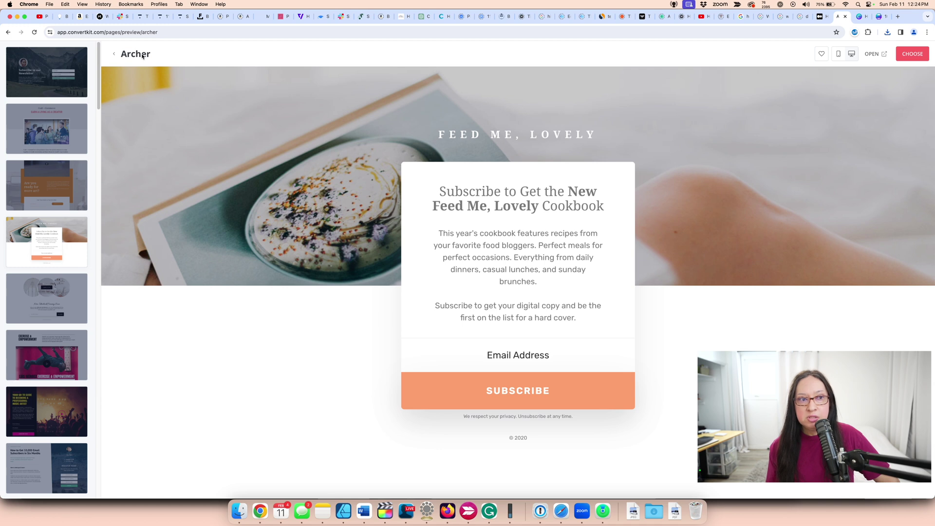
pyautogui.click(8, 32)
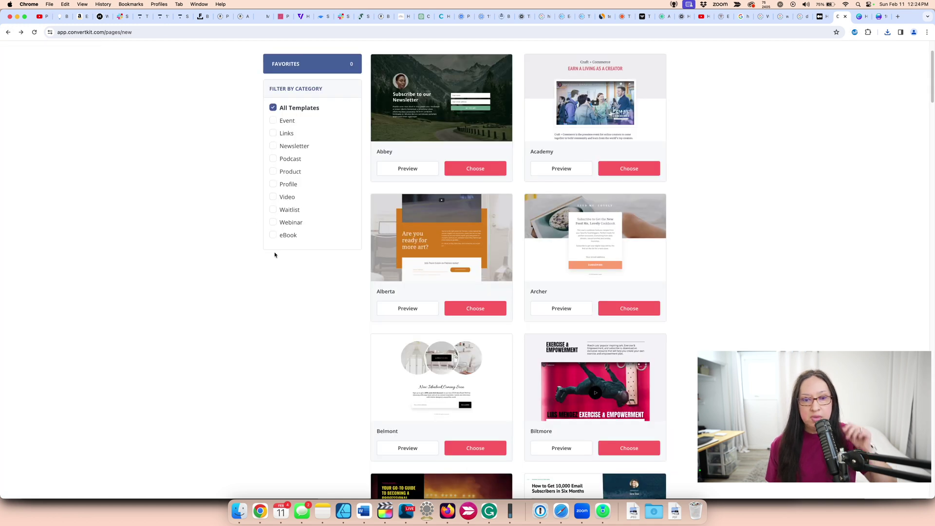
# Preview the Belmont template and inspect its sign-up paragraph.
pyautogui.scroll(-3, 274, 251)
pyautogui.scroll(-1, 431, 253)
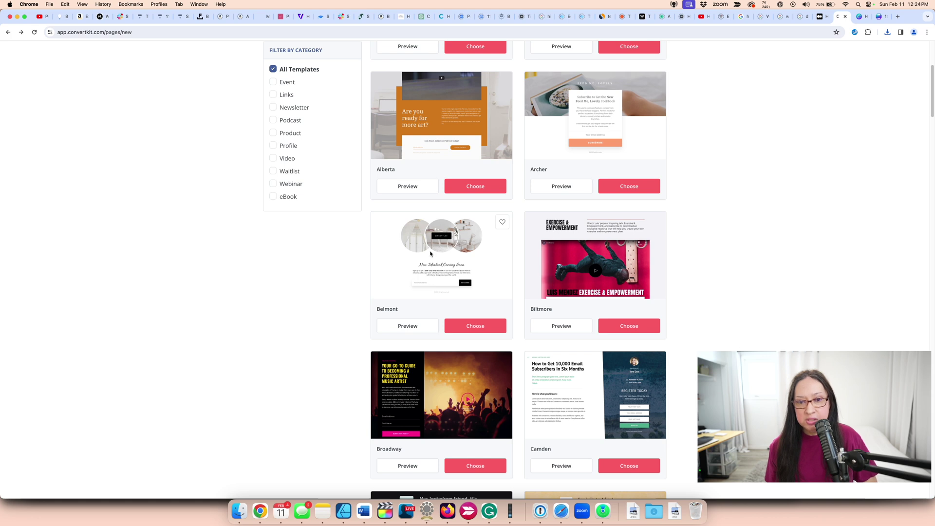
pyautogui.click(420, 327)
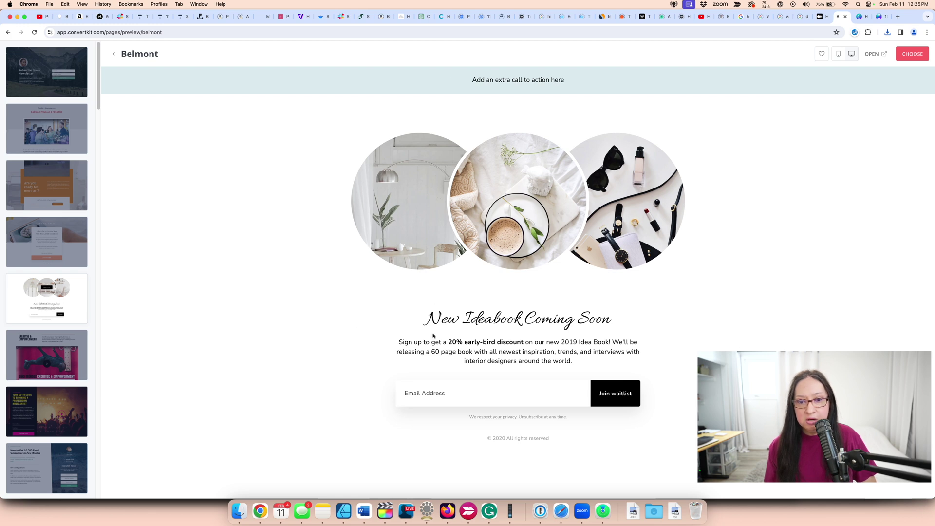
pyautogui.moveTo(395, 345); pyautogui.dragTo(582, 368)
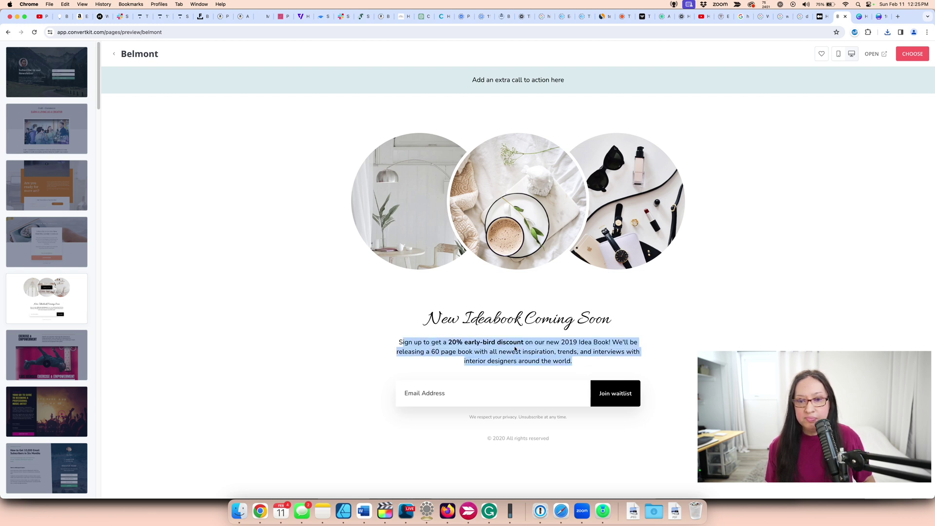
pyautogui.click(517, 320)
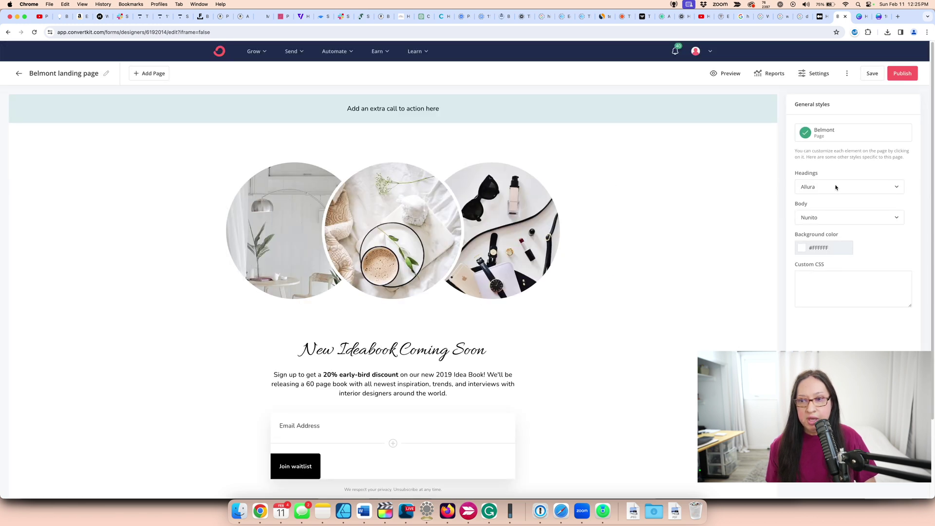
# Start a Belmont landing page, change headings from Allura to Work Sans, and select the middle circle image.
pyautogui.click(838, 187)
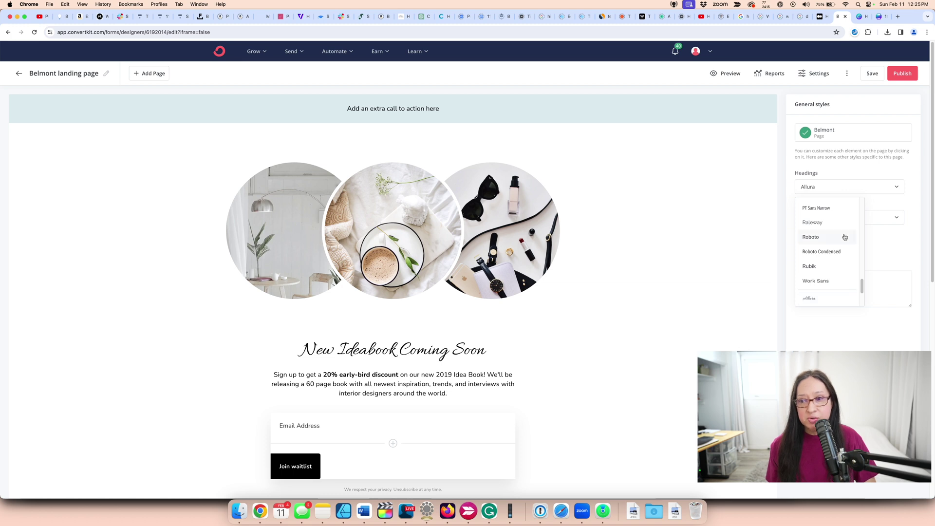
pyautogui.scroll(-3, 845, 238)
pyautogui.scroll(-1, 845, 237)
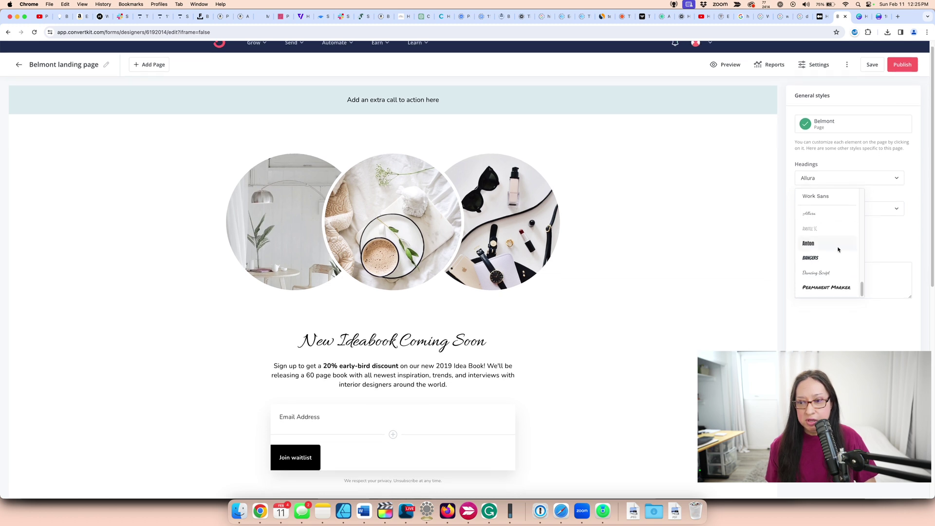
pyautogui.scroll(3, 833, 251)
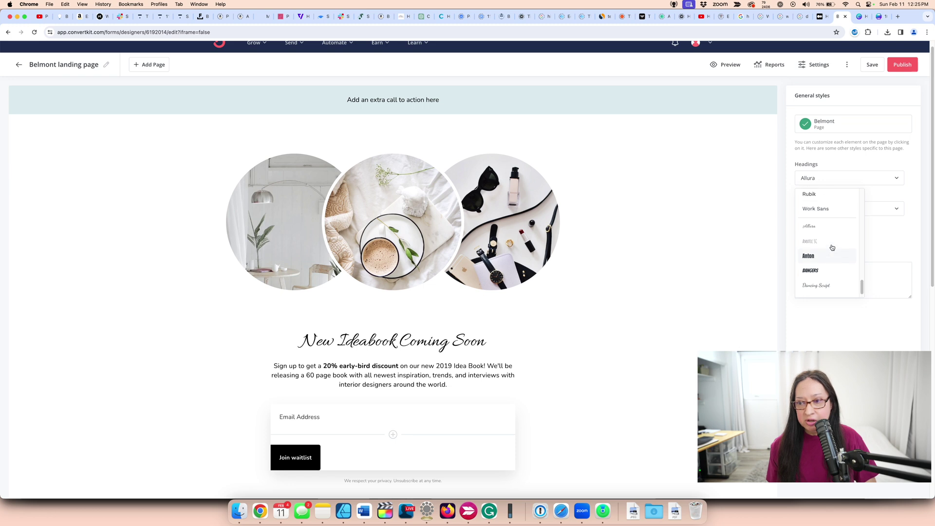
pyautogui.click(816, 247)
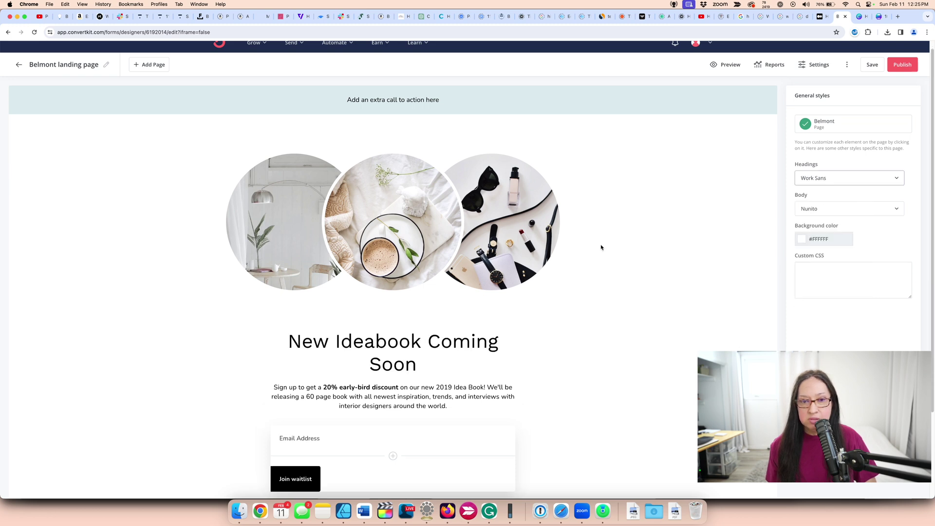
pyautogui.click(375, 227)
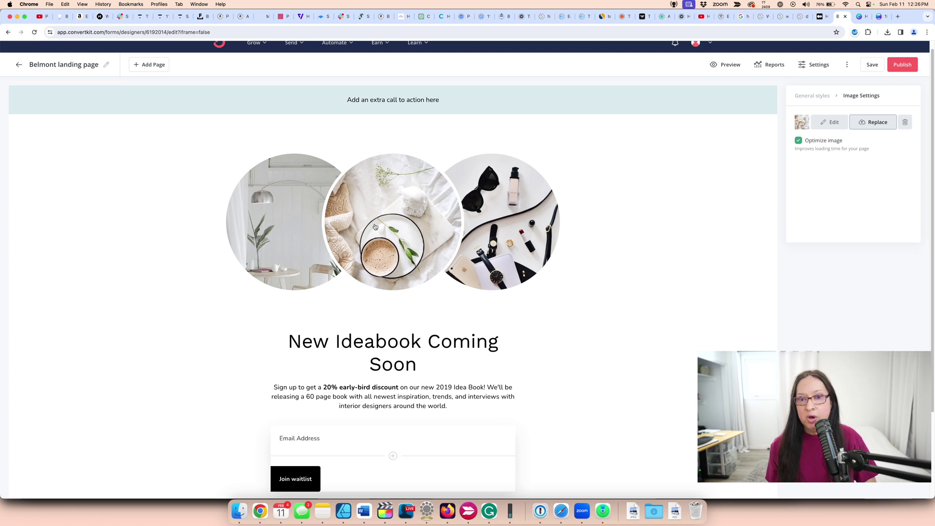
# Screenshot the Week 1 Workbook cover from the downloaded PDF.
pyautogui.click(654, 511)
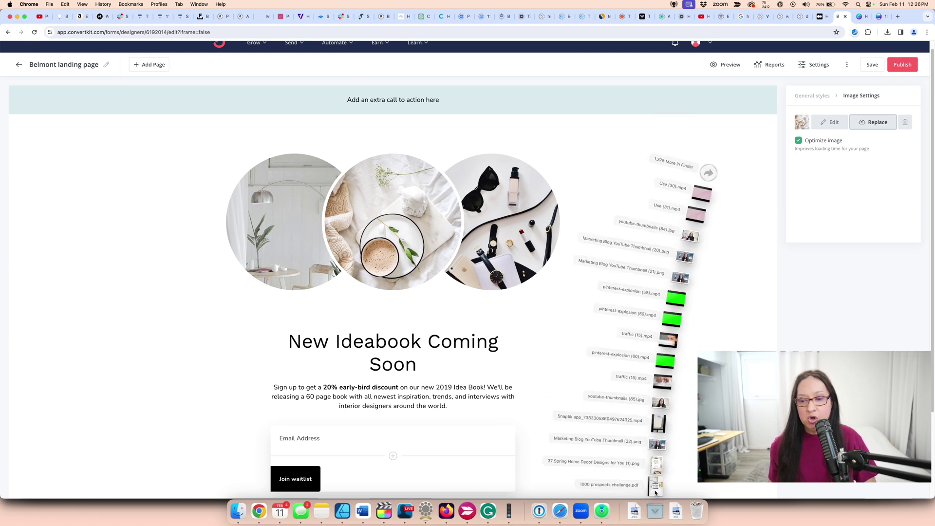
pyautogui.click(701, 243)
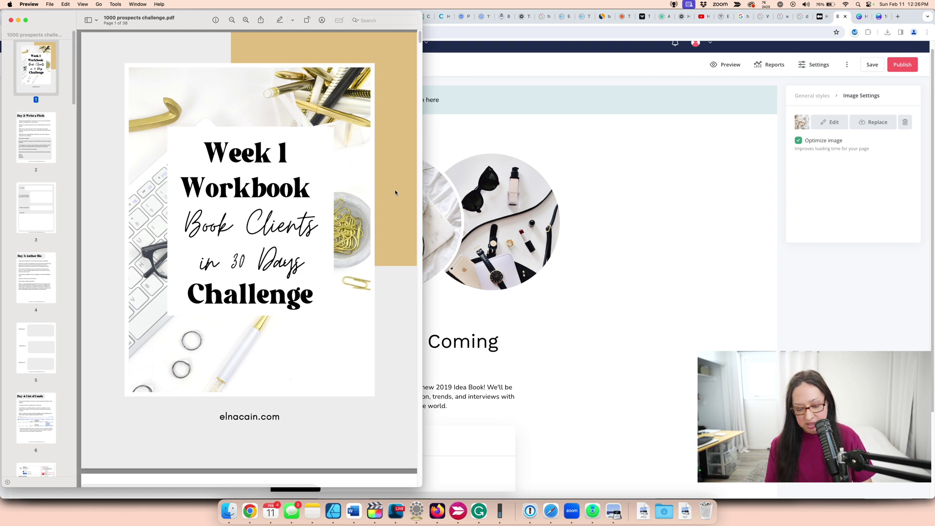
pyautogui.press('super+shift+4')
pyautogui.moveTo(89, 37); pyautogui.dragTo(421, 474)
pyautogui.press('super+w')
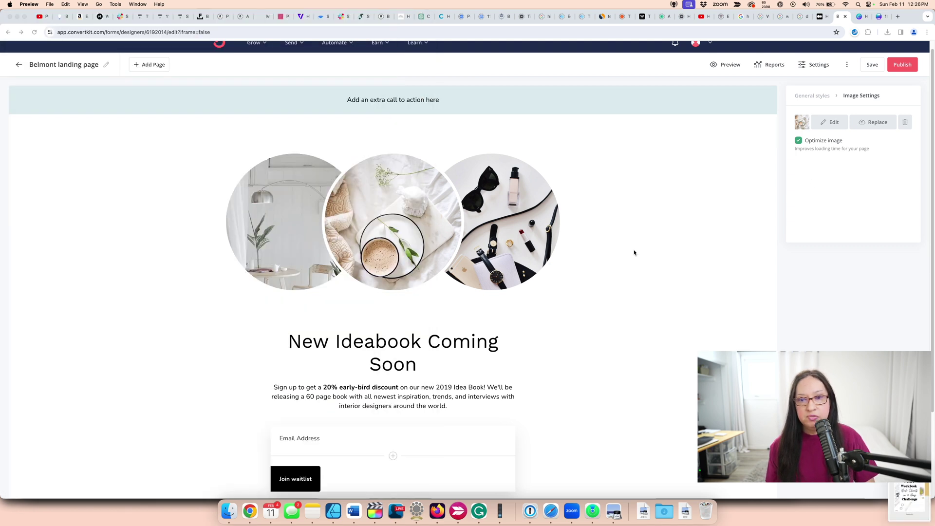
# Replace the middle circle image with the cropped workbook cover screenshot.
pyautogui.click(875, 123)
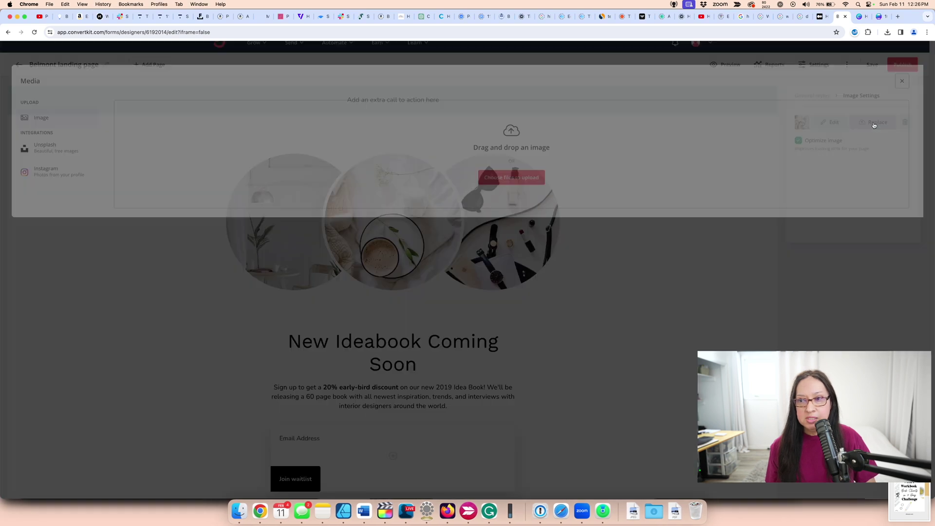
pyautogui.press('Escape')
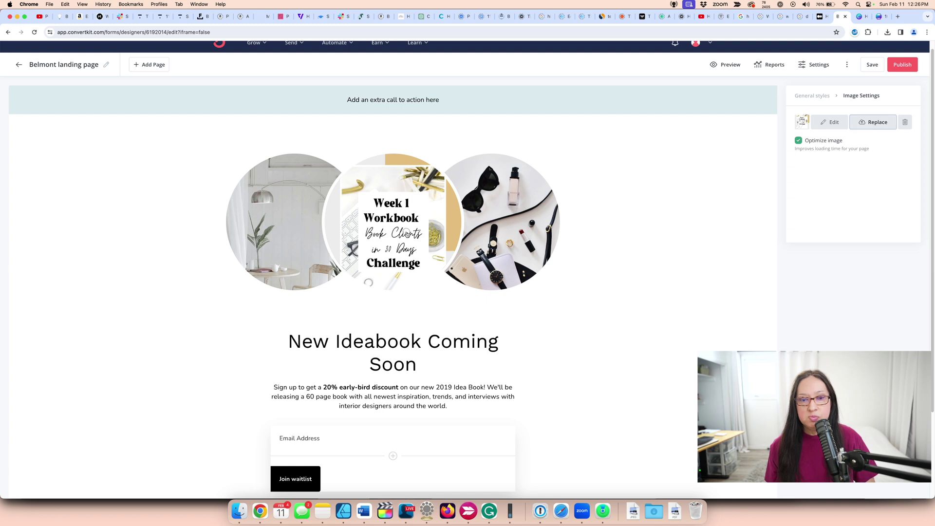
pyautogui.doubleClick(397, 240)
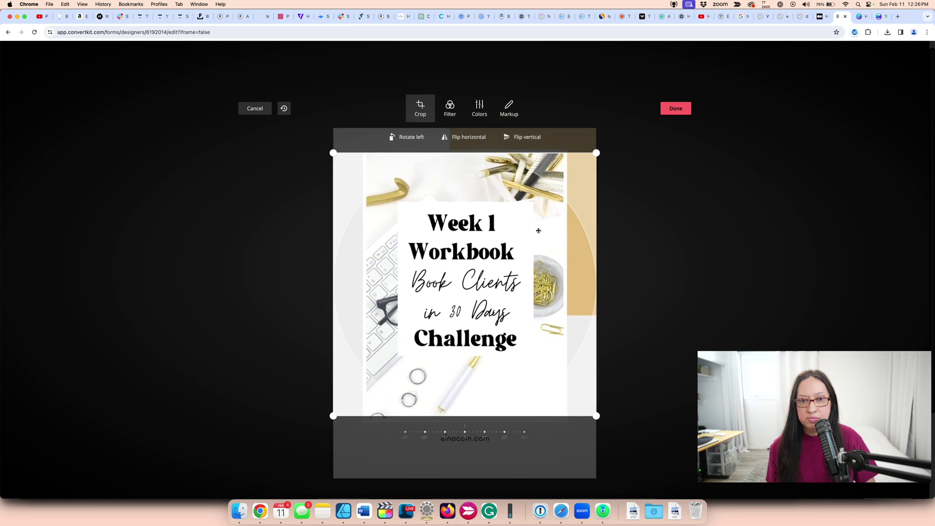
pyautogui.click(677, 111)
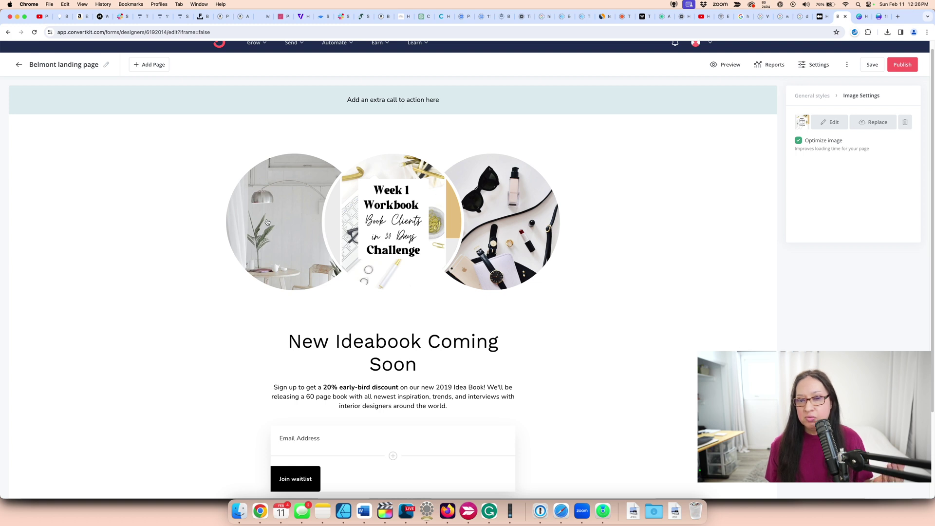
pyautogui.click(415, 101)
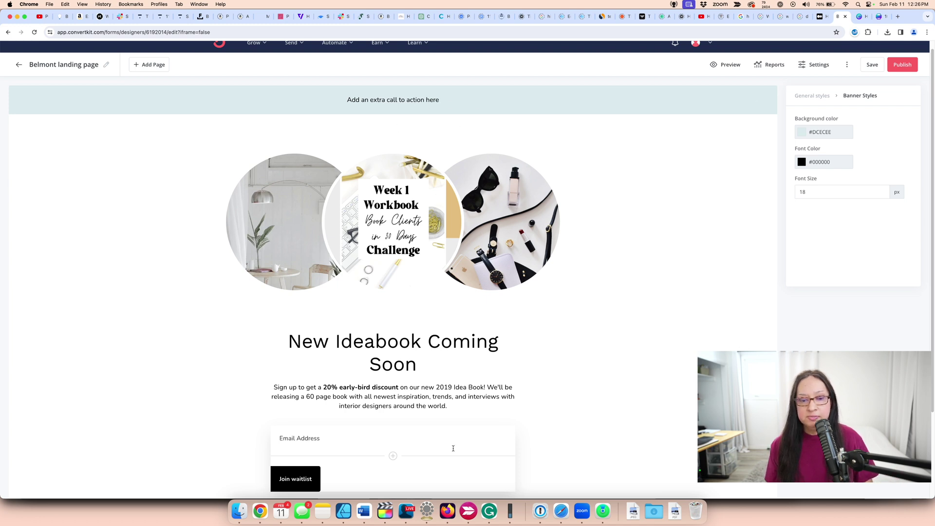
# Set the banner background colour to gold E2C183.
pyautogui.click(819, 133)
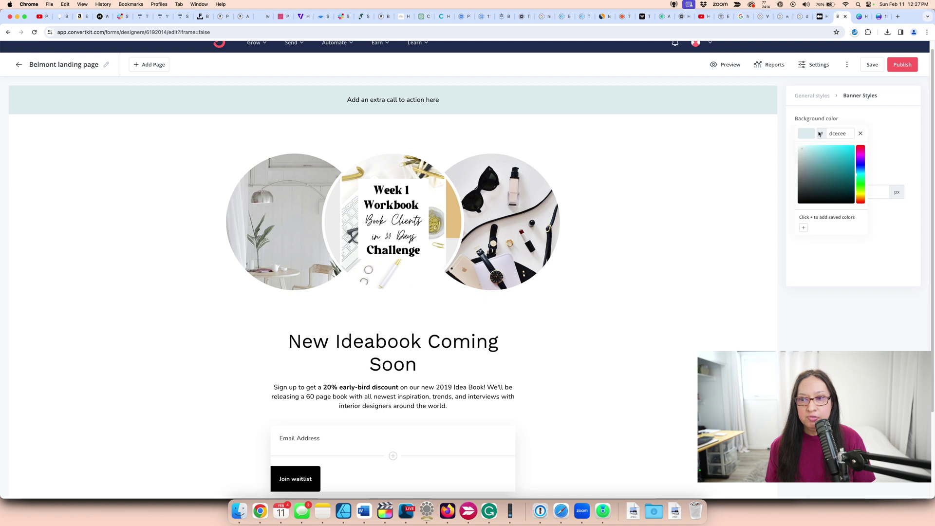
pyautogui.moveTo(847, 134); pyautogui.dragTo(829, 134)
pyautogui.write('e2c183')
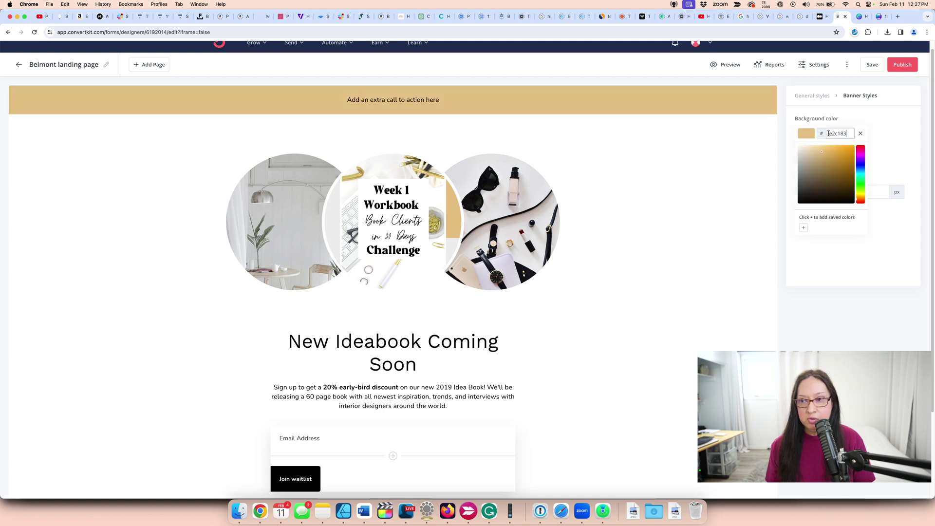
pyautogui.click(670, 96)
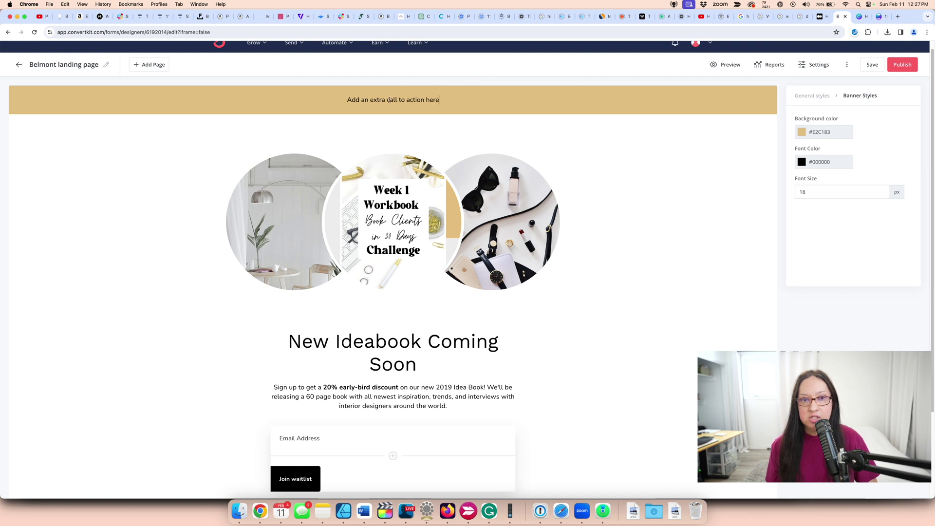
# Change the banner text to 'Grab your free workbook so that you can start gaining high paying clients today!' and enlarge it.
pyautogui.tripleClick(390, 101)
pyautogui.write('Grab your f')
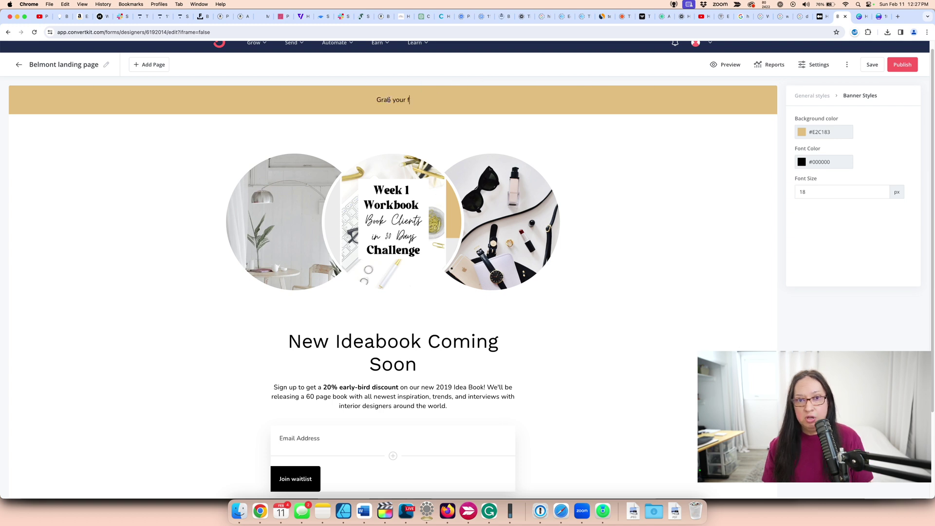
pyautogui.write('ree workbook so that you can ')
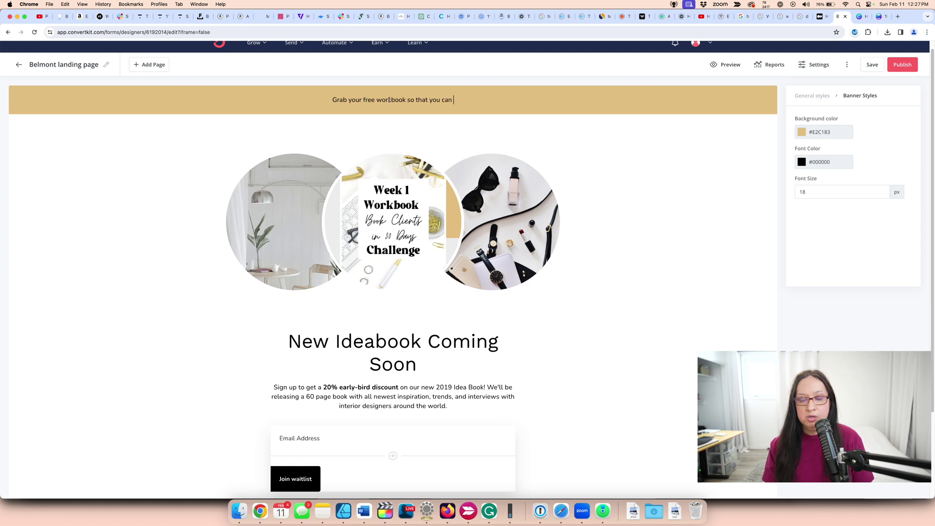
pyautogui.write('start gaining high paying clients today!')
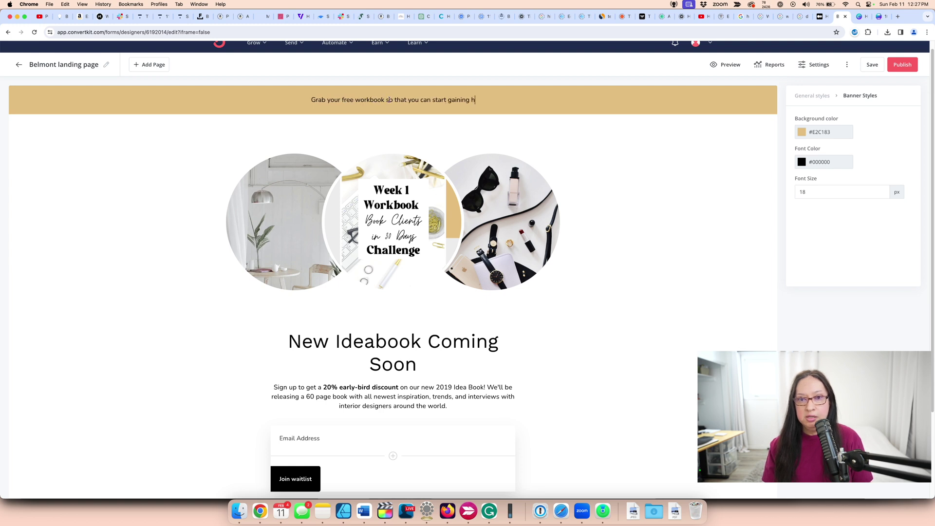
pyautogui.tripleClick(473, 100)
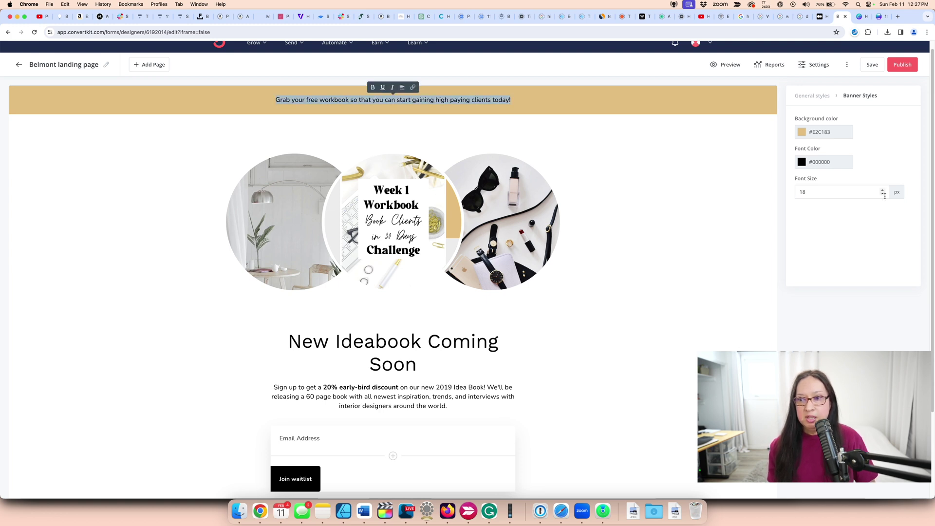
pyautogui.click(883, 190)
pyautogui.click(883, 190)
pyautogui.click(883, 190)
pyautogui.click(883, 191)
pyautogui.click(883, 190)
pyautogui.click(883, 190)
pyautogui.click(883, 190)
pyautogui.click(883, 190)
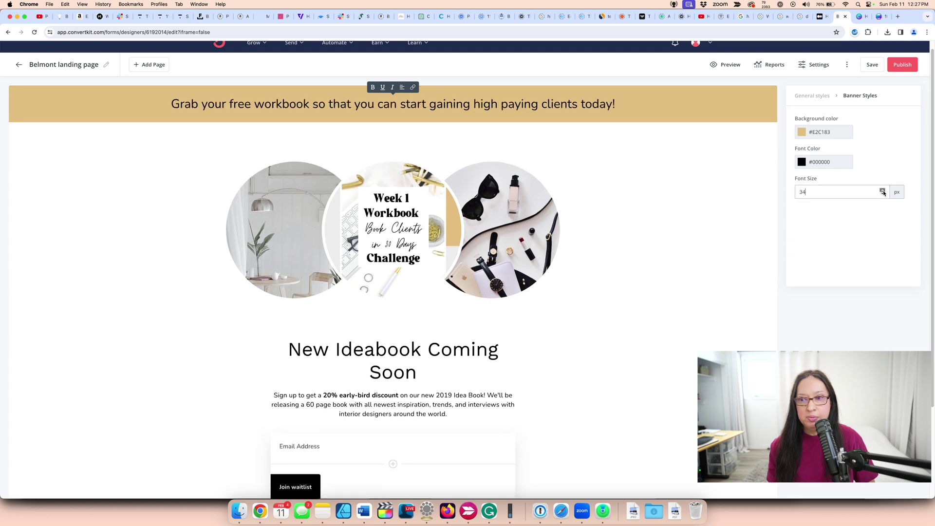
pyautogui.click(883, 190)
pyautogui.click(883, 190)
pyautogui.click(883, 190)
pyautogui.click(883, 190)
pyautogui.click(883, 190)
pyautogui.click(883, 190)
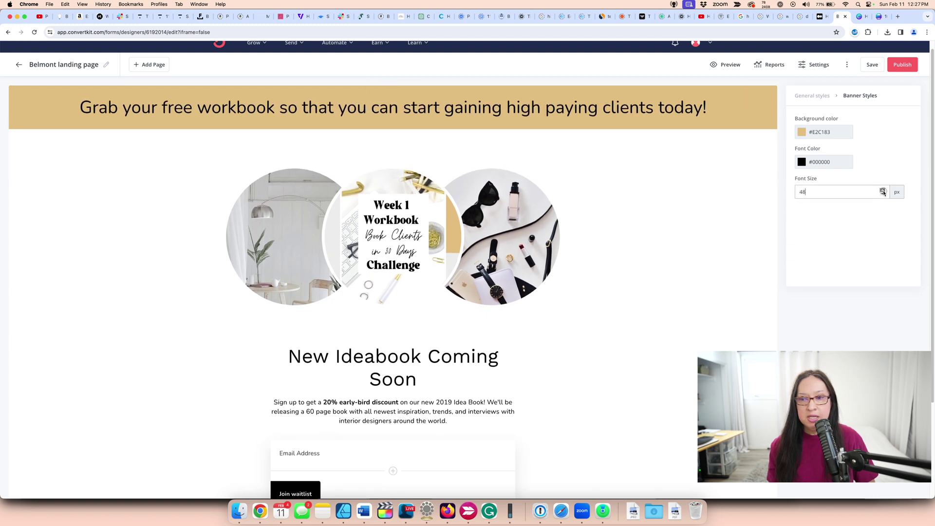
pyautogui.click(882, 190)
pyautogui.scroll(-2, 420, 277)
pyautogui.click(420, 278)
# Retitle the heading 'Book Clients Workbook' and rewrite the intro as 'Grab this FREE 15-page workbook today'.
pyautogui.moveTo(420, 277); pyautogui.dragTo(267, 263)
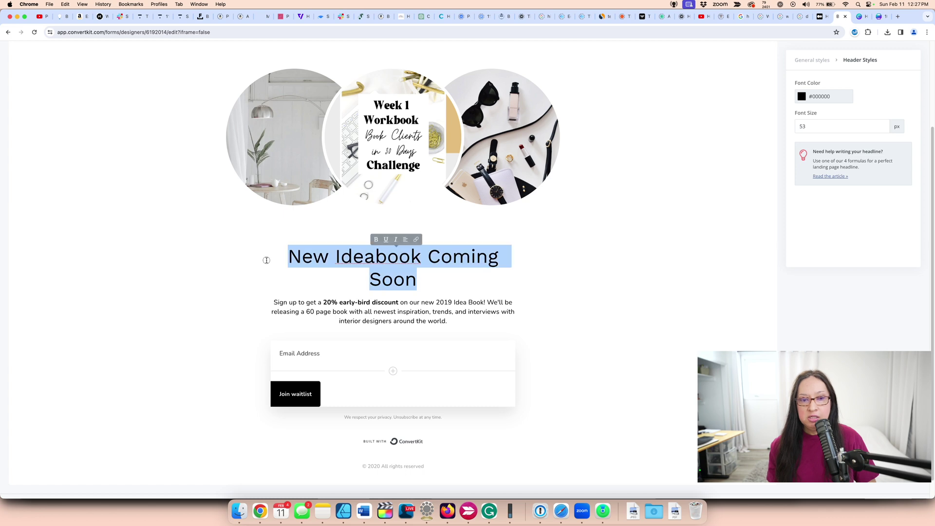
pyautogui.write('Book Clients Workbook')
pyautogui.click(460, 297)
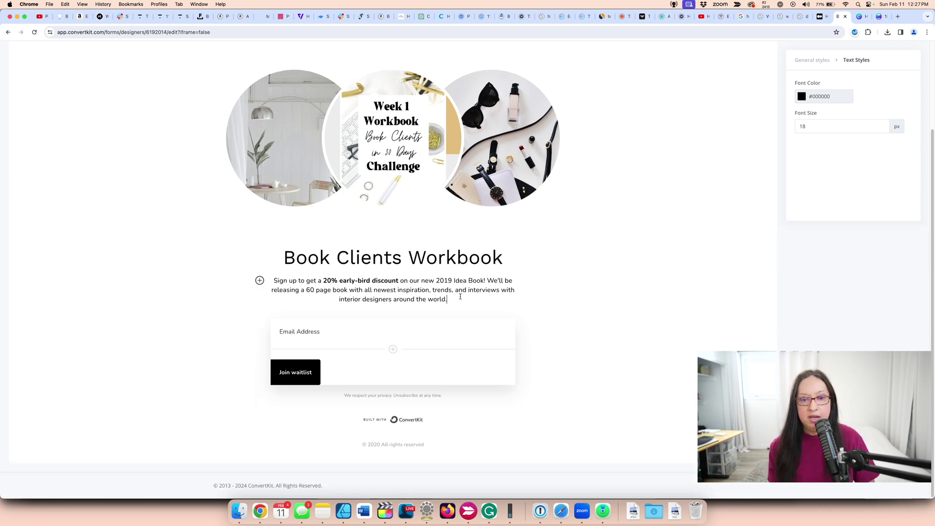
pyautogui.moveTo(437, 298); pyautogui.dragTo(260, 286)
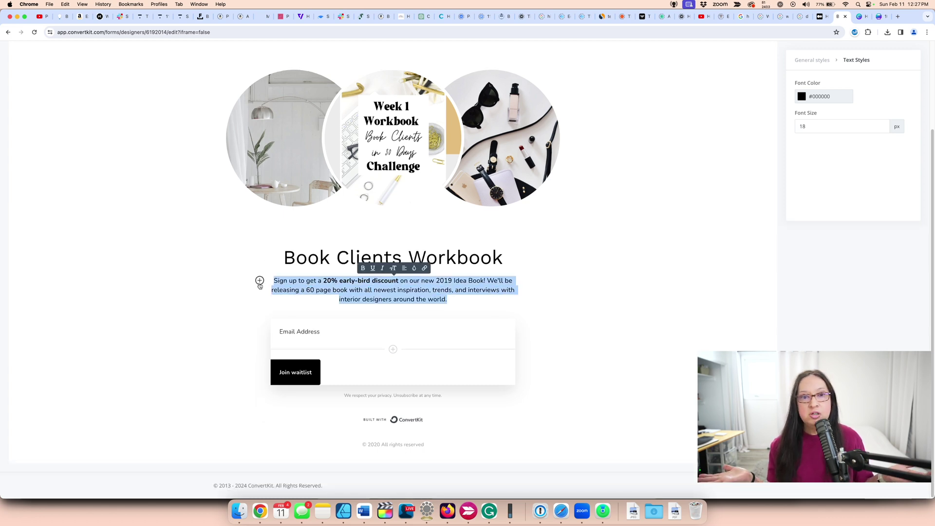
pyautogui.write('Grab thi')
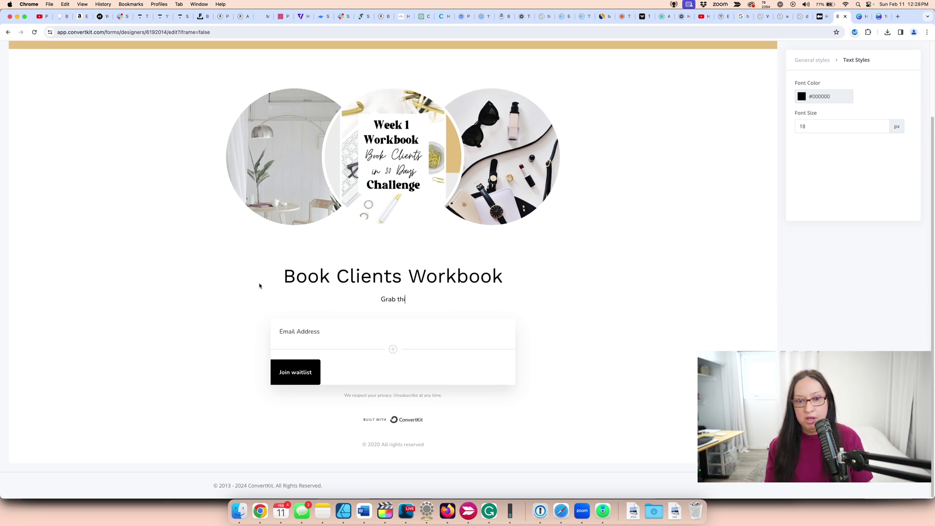
pyautogui.write('s FREE 15')
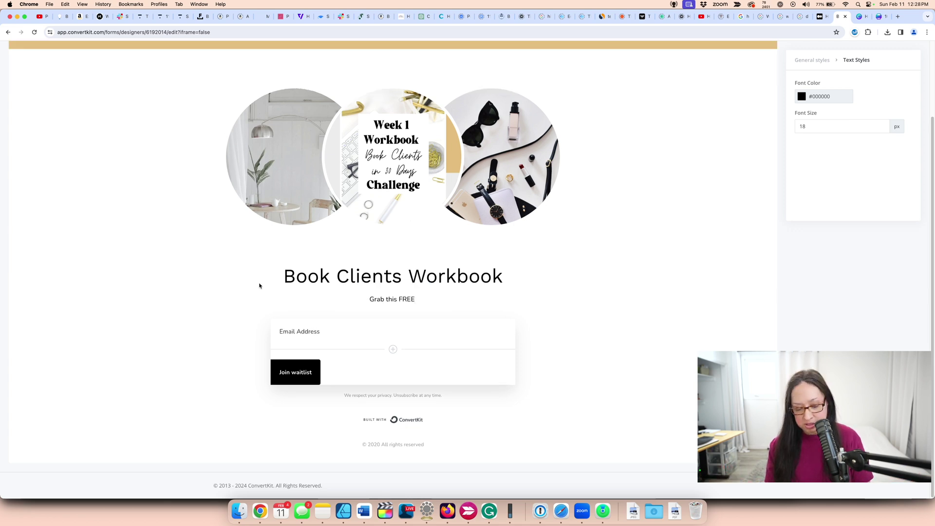
pyautogui.write('-page wo')
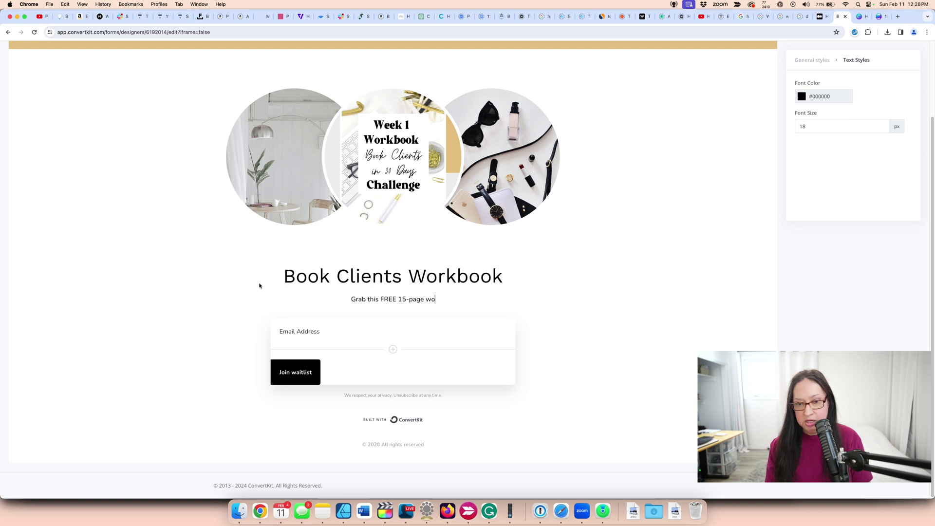
pyautogui.write('rkbook to figure out')
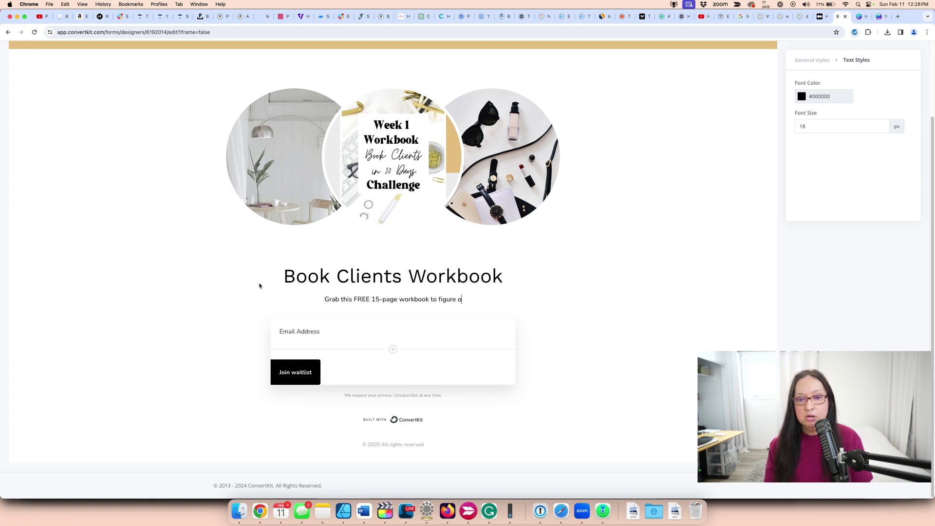
pyautogui.press('BackSpace')
pyautogui.press('BackSpace')
pyautogui.press('BackSpace')
pyautogui.press('BackSpace')
pyautogui.press('BackSpace')
pyautogui.press('BackSpace')
pyautogui.press('BackSpace')
pyautogui.press('BackSpace')
pyautogui.press('BackSpace')
pyautogui.press('BackSpace')
pyautogui.press('BackSpace')
pyautogui.press('BackSpace')
pyautogui.press('BackSpace')
pyautogui.write('today.')
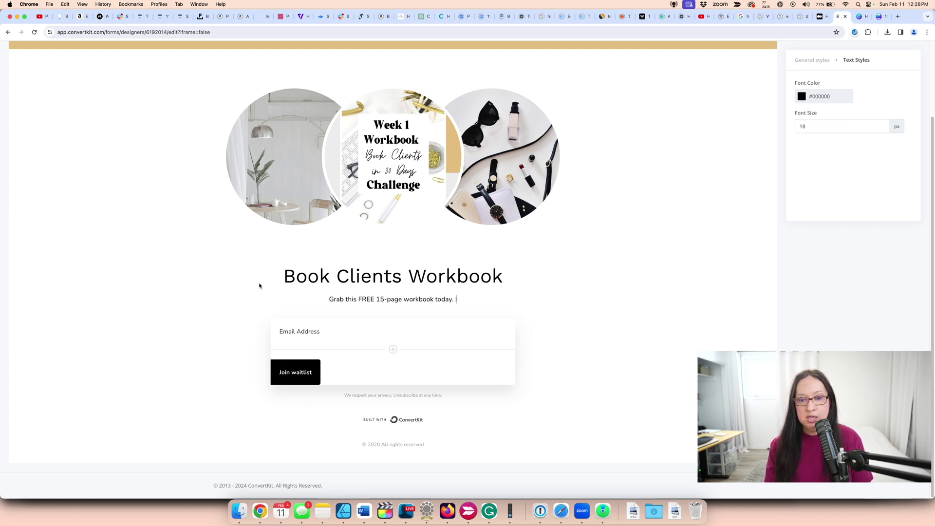
pyautogui.write("n this guide you'")
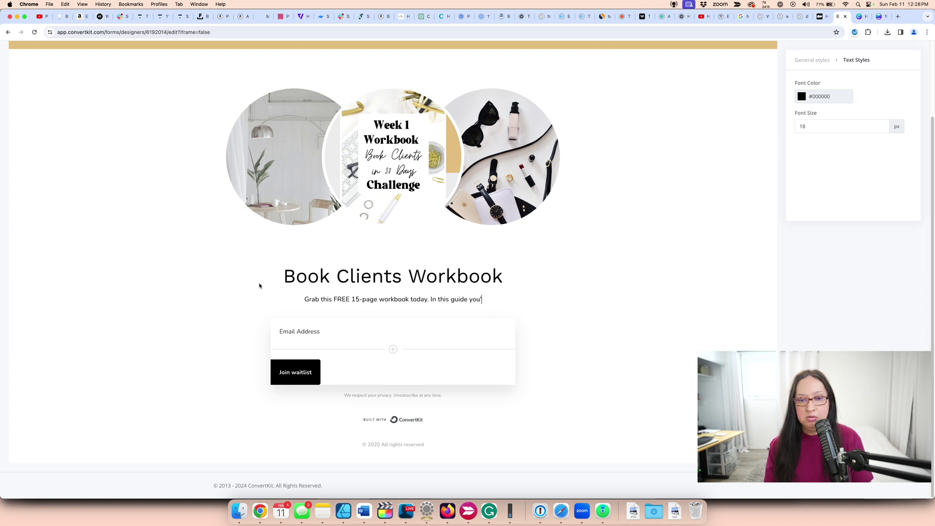
pyautogui.write('ll:')
# Add four bullets: value proposition, bio for more leads, places to find clients, and more!
pyautogui.press('Return')
pyautogui.write('- ')
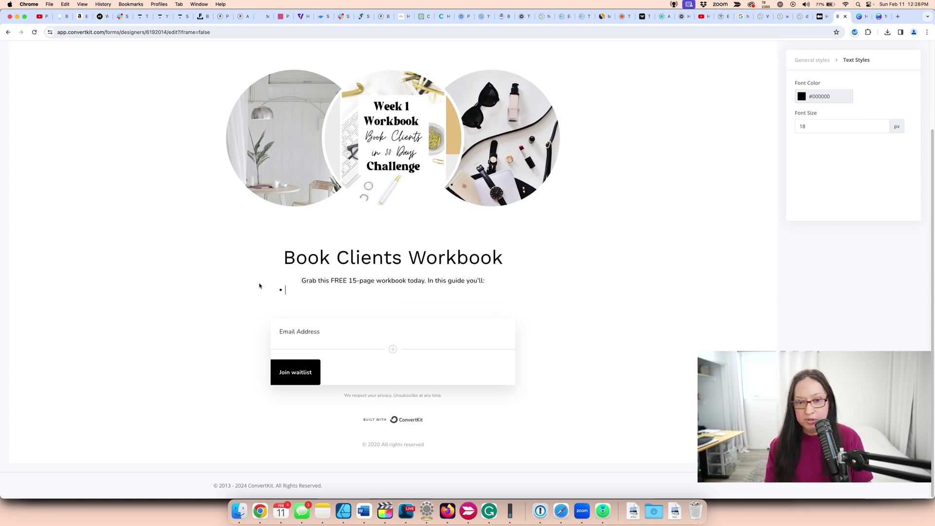
pyautogui.write('Figure out')
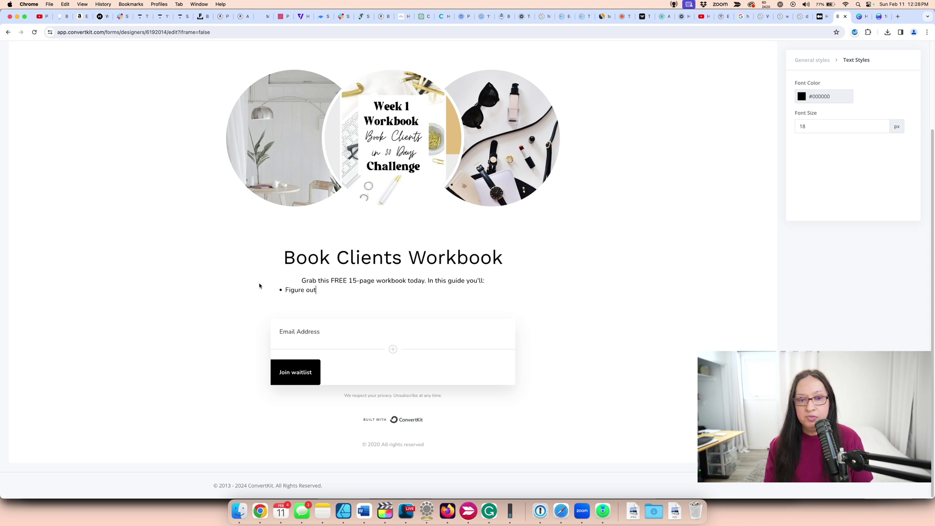
pyautogui.write(' your value propos')
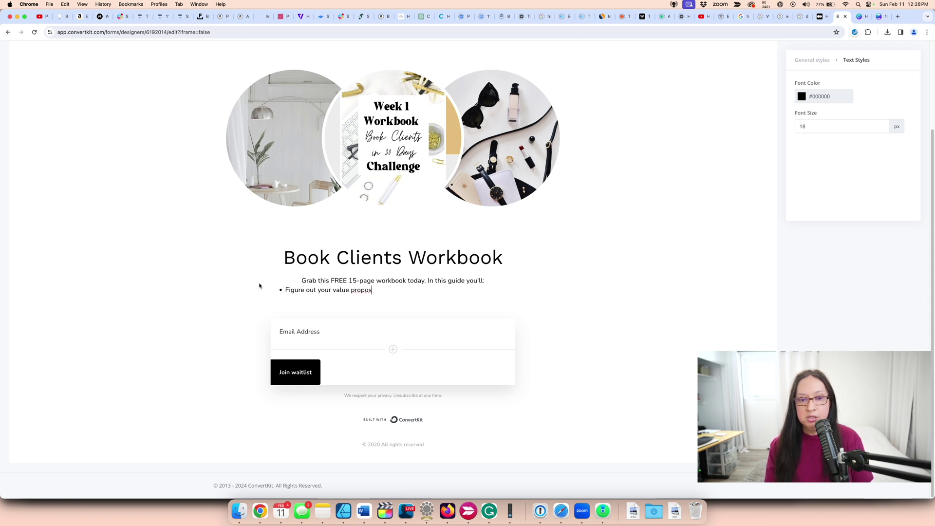
pyautogui.write('ition')
pyautogui.press('Return')
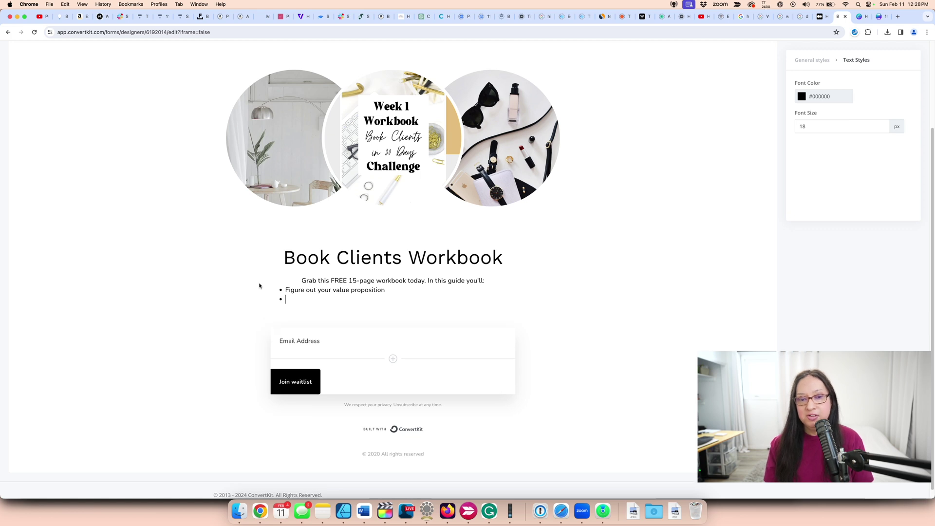
pyautogui.write('Set up your')
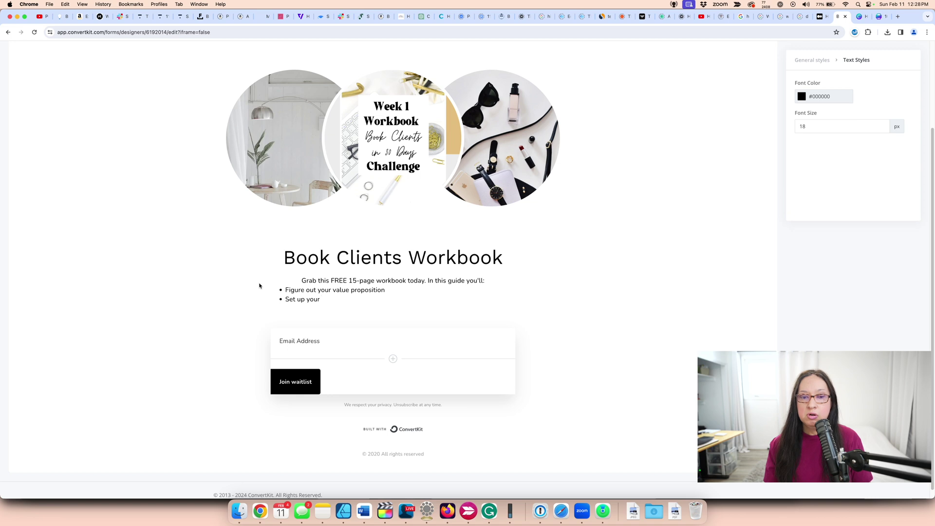
pyautogui.write(' bio for more leads')
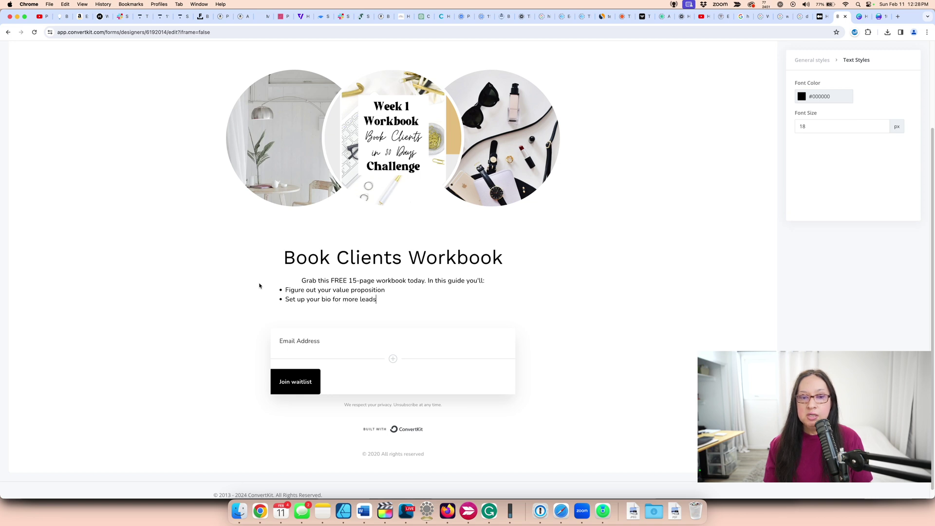
pyautogui.press('Return')
pyautogui.write('Know the exact pl')
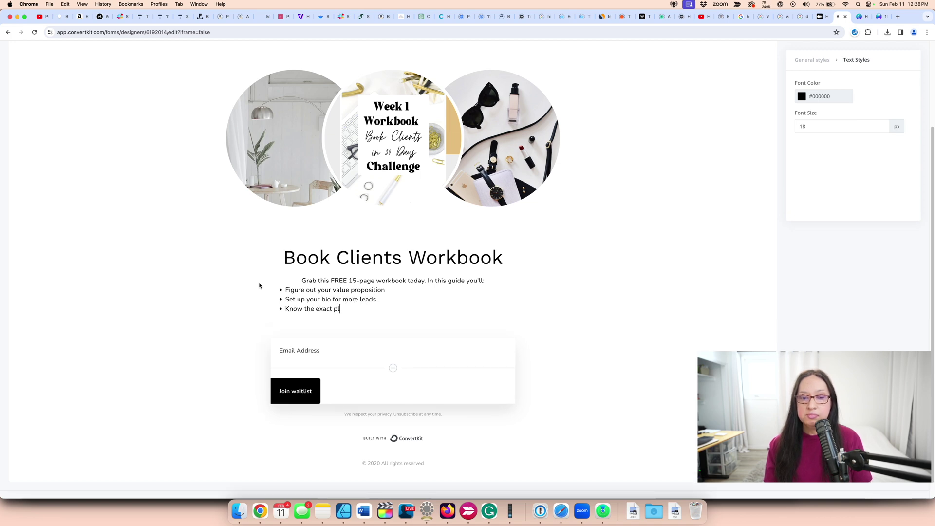
pyautogui.write('aces to find clients')
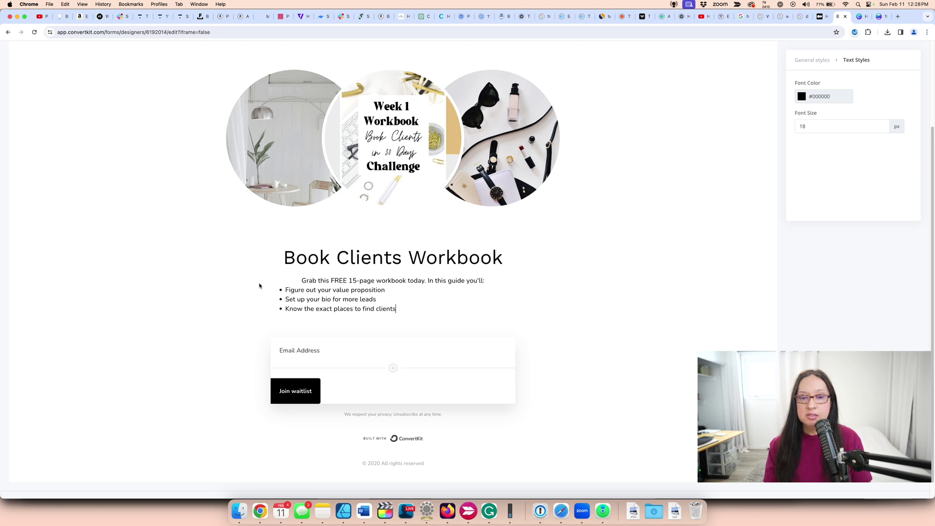
pyautogui.press('Return')
pyautogui.write('and more!')
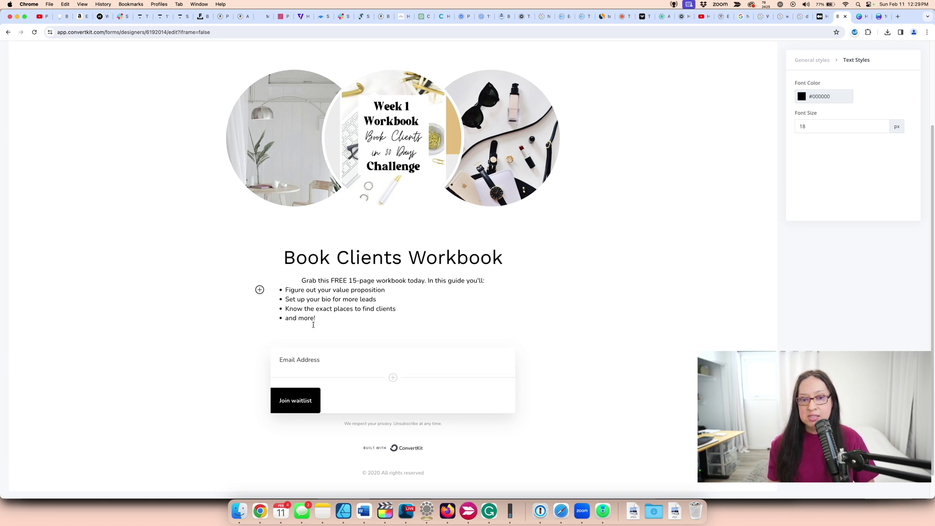
pyautogui.moveTo(312, 401); pyautogui.dragTo(278, 399)
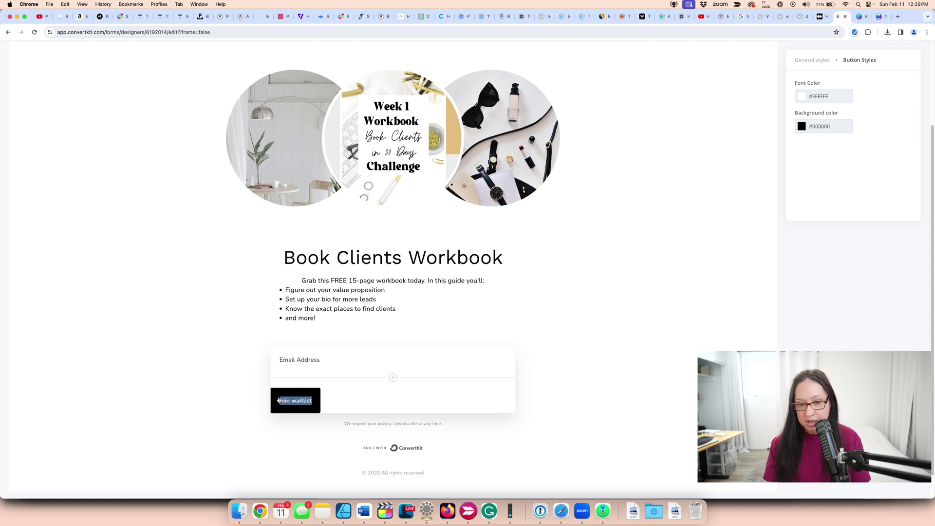
# Rename the signup button to 'Sign ME up!' and save the landing page.
pyautogui.write('Sign ME u')
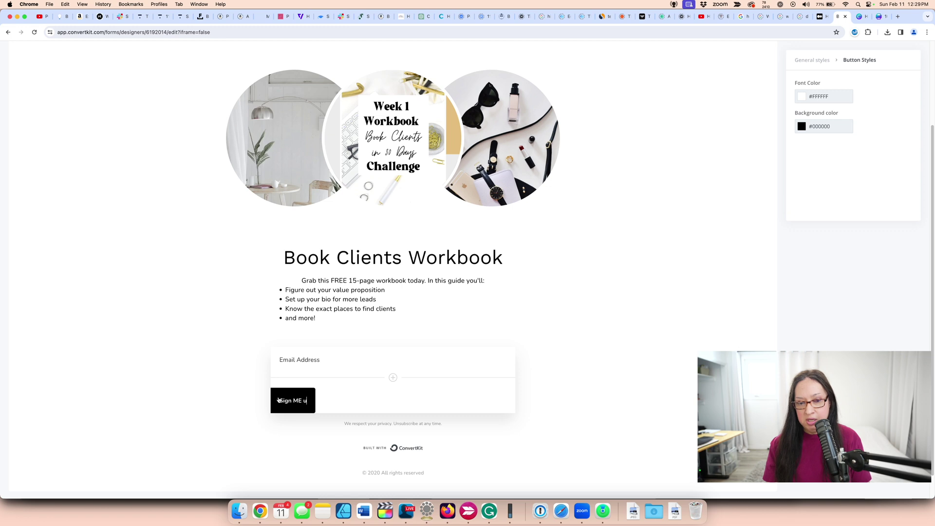
pyautogui.write('p!')
pyautogui.click(358, 325)
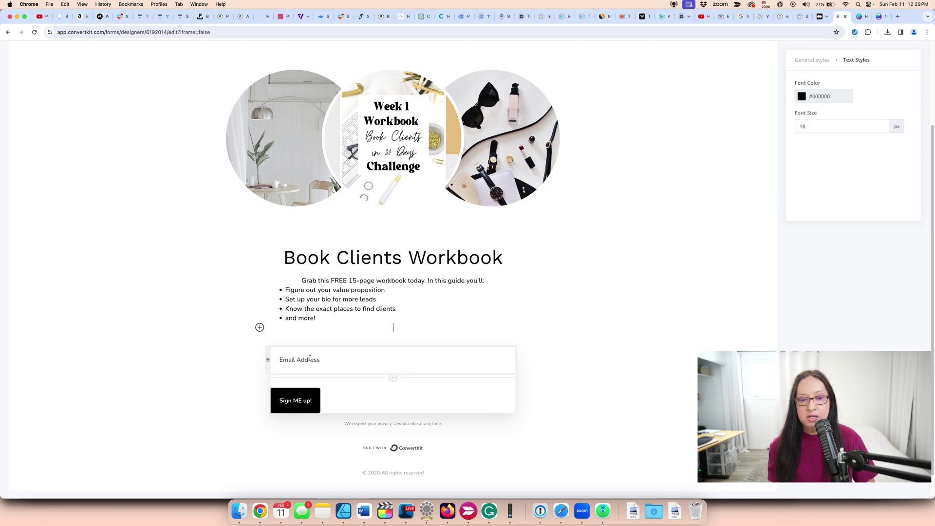
pyautogui.scroll(3, 876, 74)
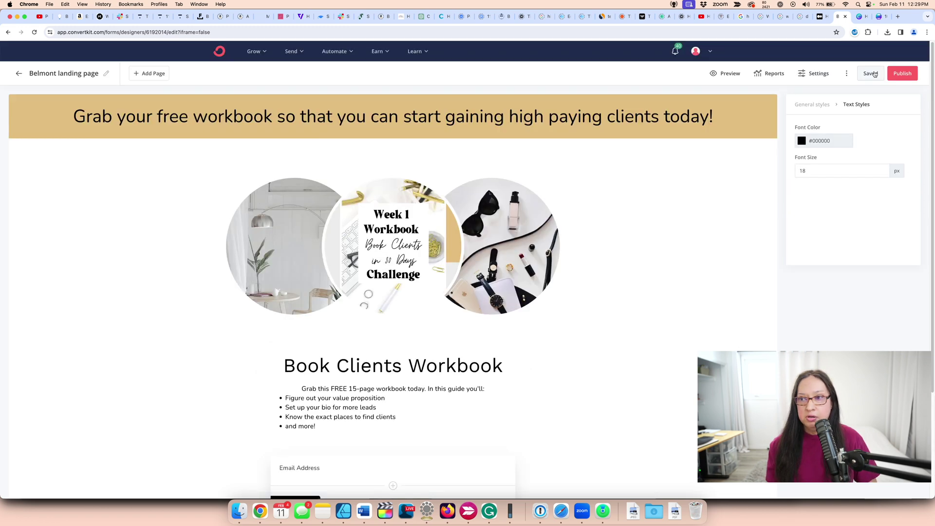
pyautogui.click(872, 74)
# Preview the saved landing page, then return to the editor.
pyautogui.click(726, 74)
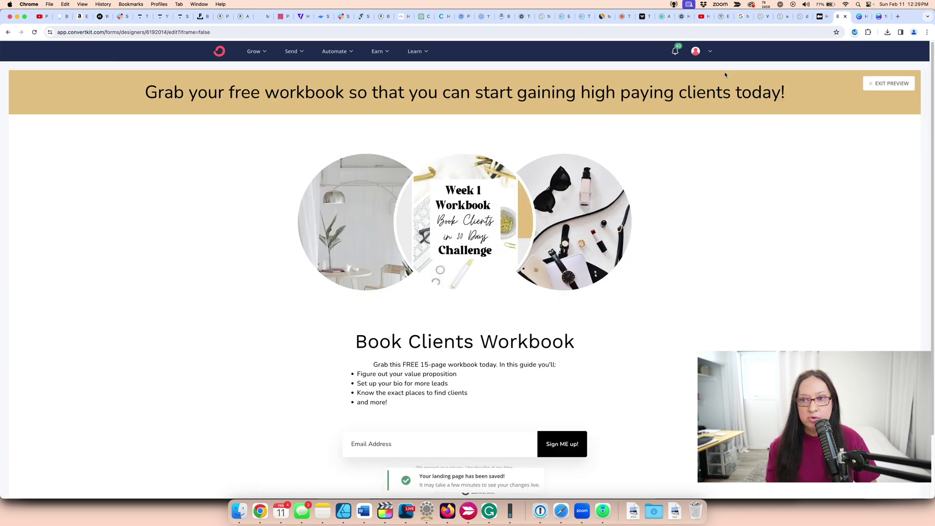
pyautogui.scroll(-3, 210, 203)
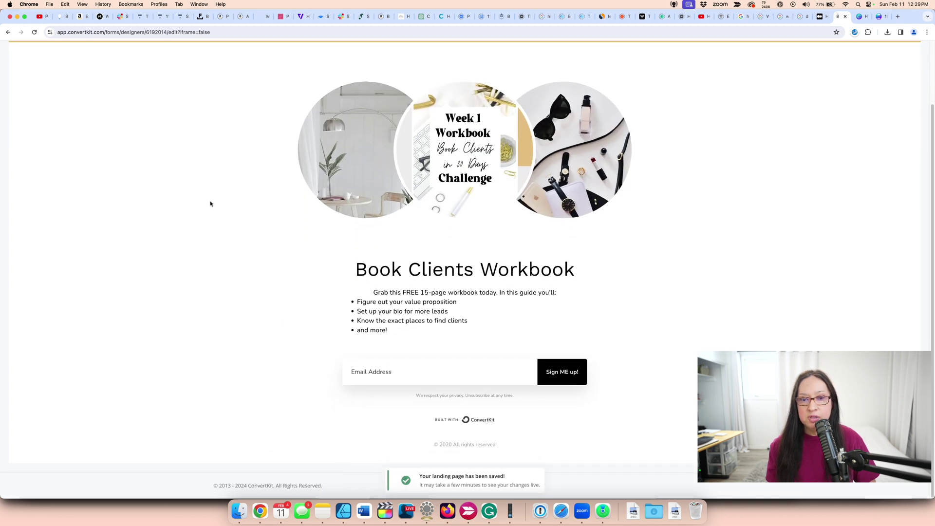
pyautogui.scroll(2, 210, 204)
pyautogui.press('Escape')
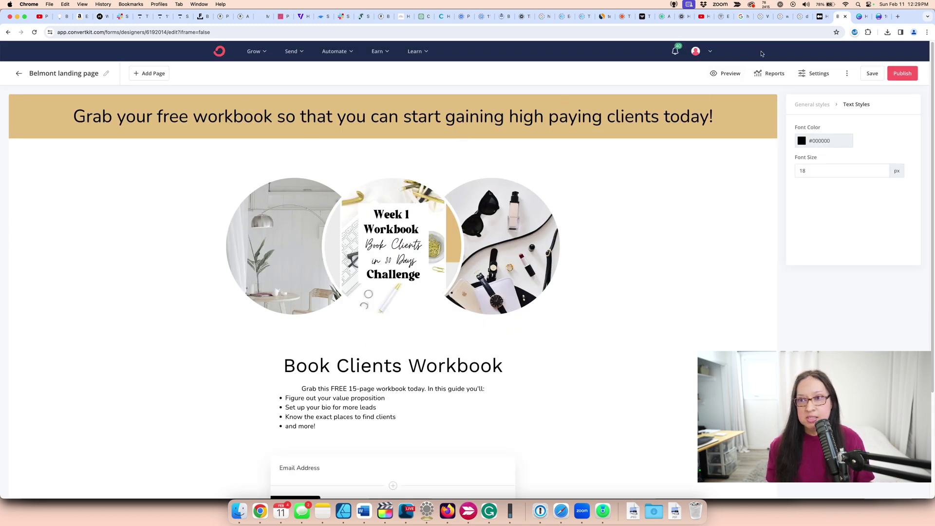
pyautogui.click(817, 74)
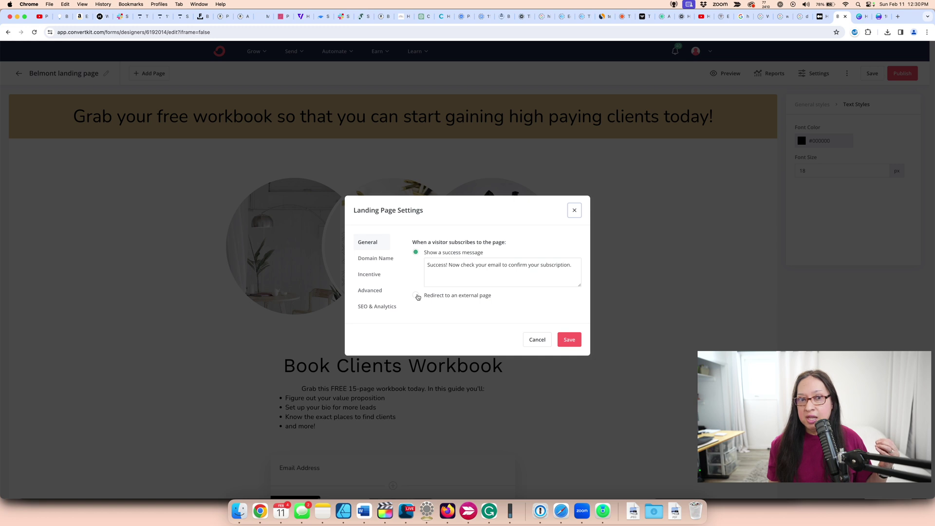
# Set the incentive to download the 1000 prospects challenge PDF after confirmation.
pyautogui.click(366, 274)
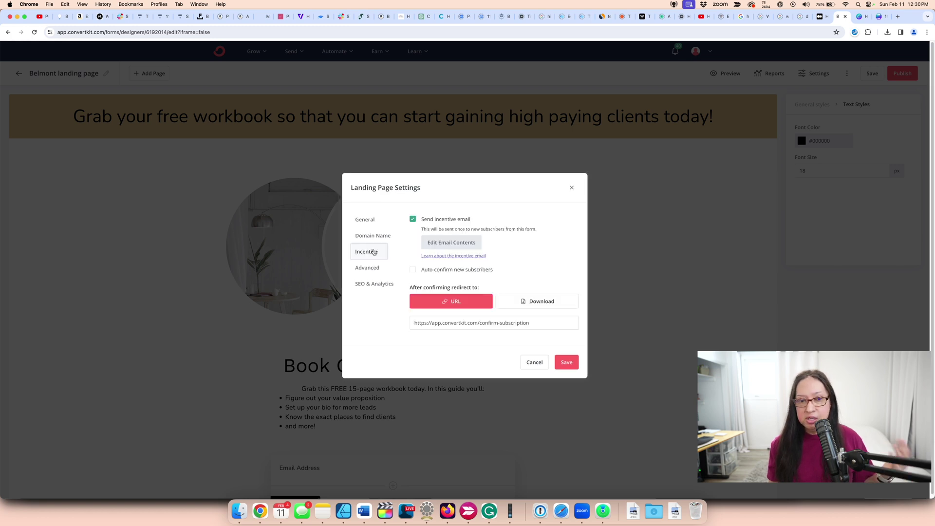
pyautogui.click(533, 303)
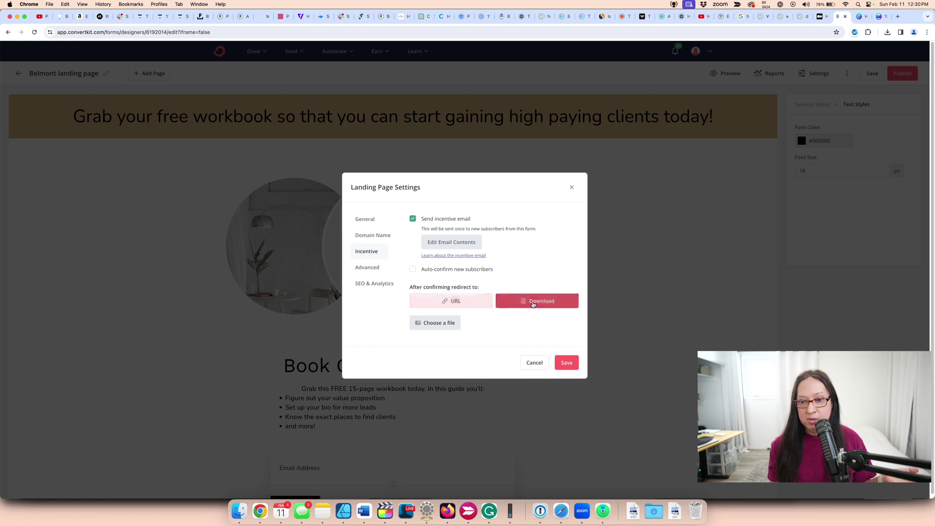
pyautogui.click(435, 323)
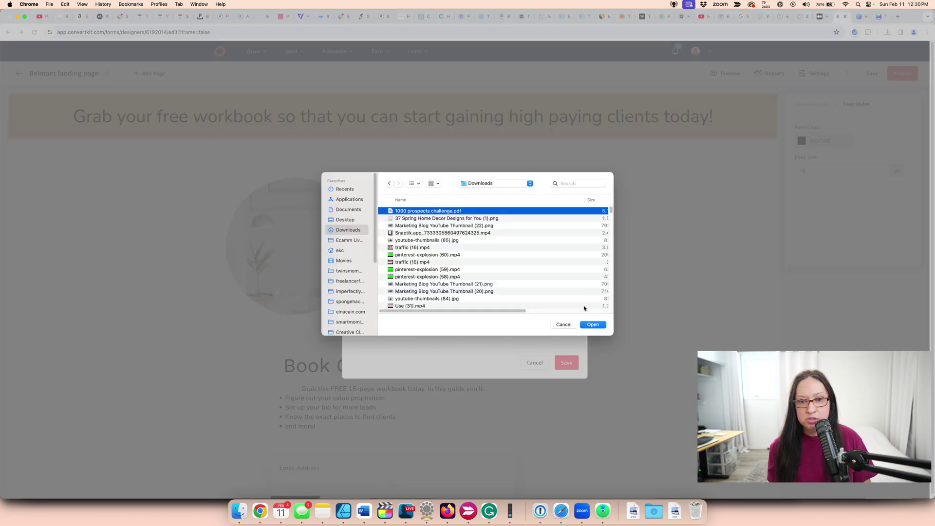
pyautogui.click(592, 324)
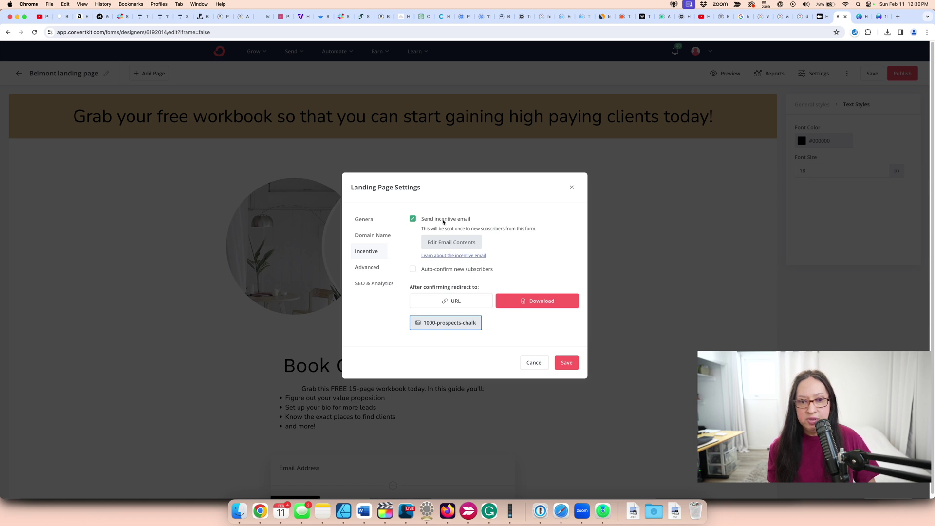
pyautogui.click(451, 242)
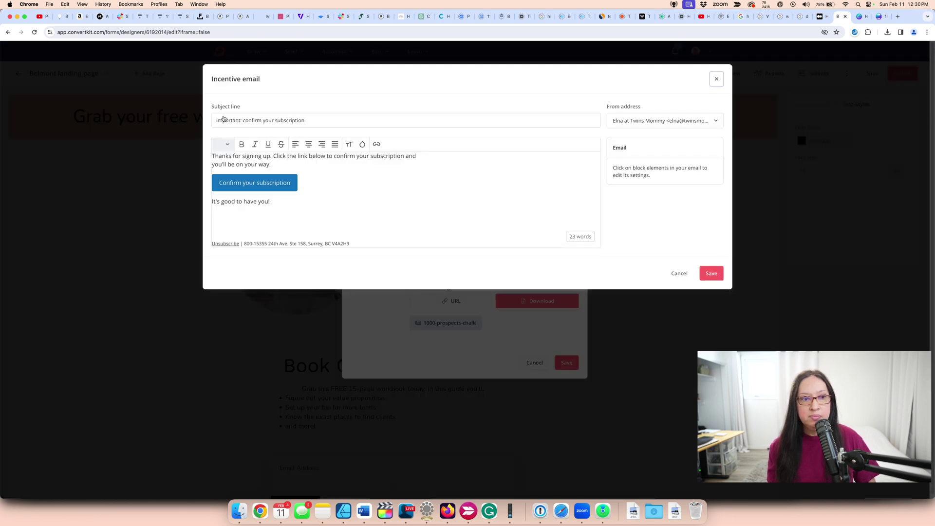
# Change the email subject to 'Get your FREE Book Clients Workbook' and add a name-and-website sign-off.
pyautogui.moveTo(308, 121); pyautogui.dragTo(199, 120)
pyautogui.write('Get your')
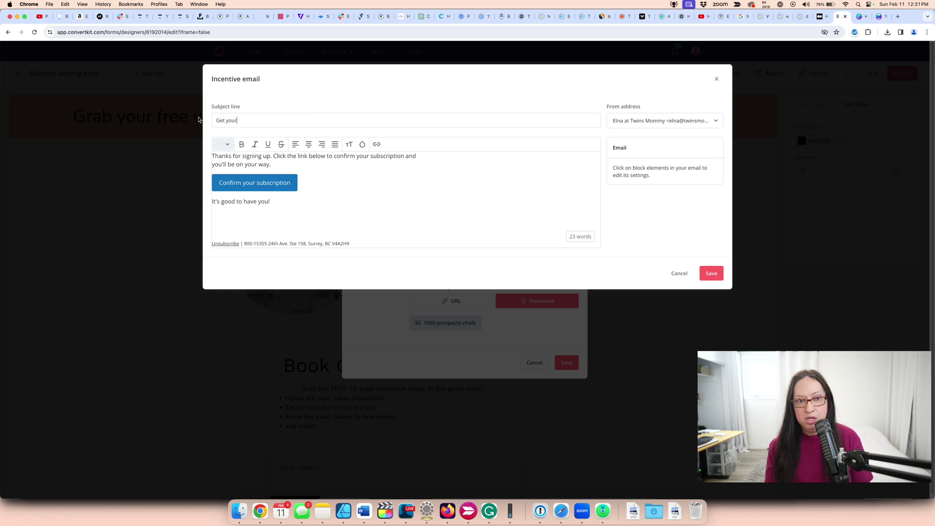
pyautogui.write(' FREE Book Client')
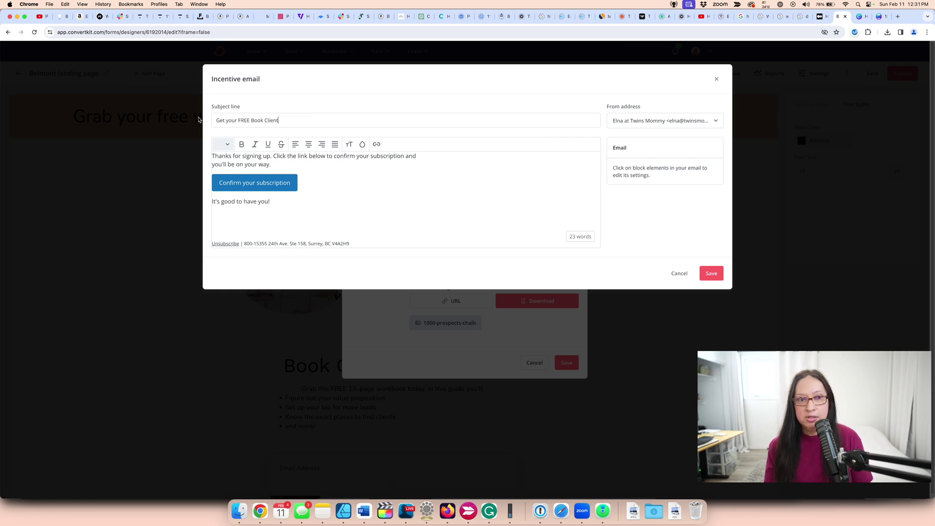
pyautogui.write('s Workbook')
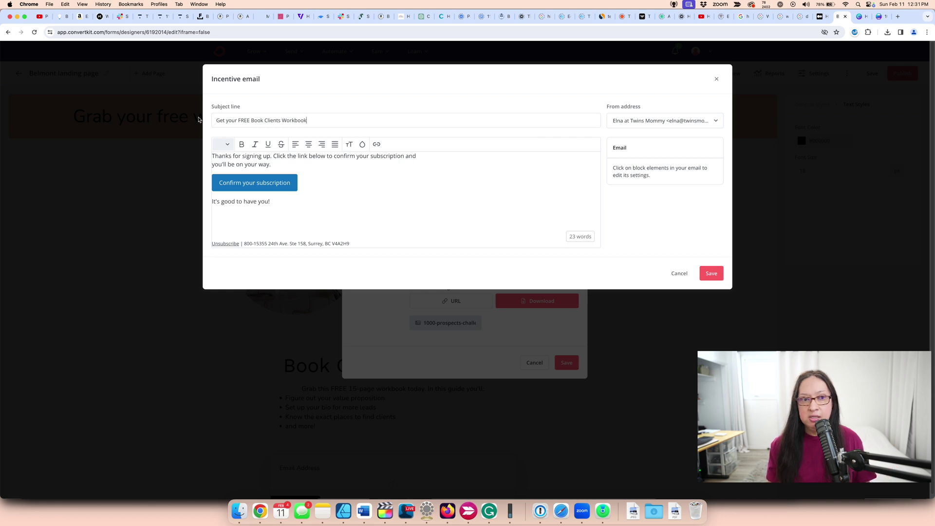
pyautogui.click(281, 203)
pyautogui.press('Return')
pyautogui.press('Return')
pyautogui.write('Elna - ')
pyautogui.write('elnacain.com')
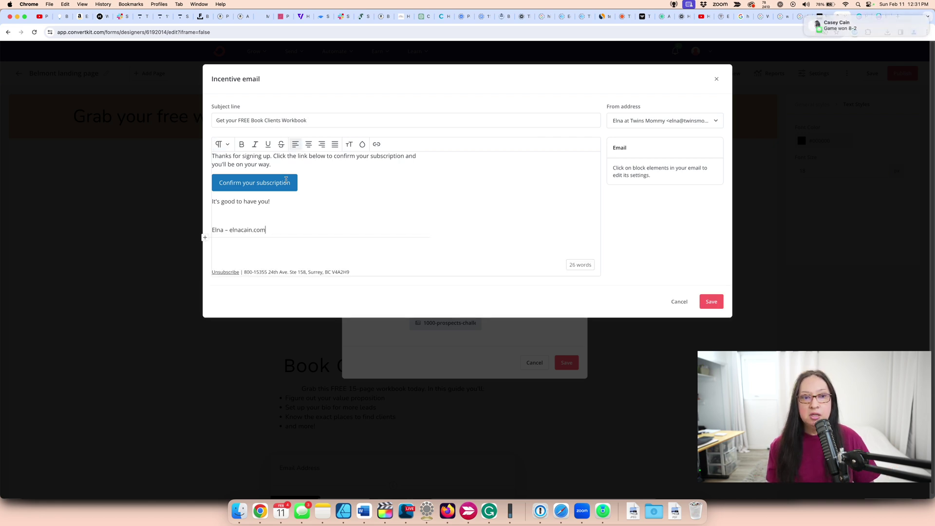
# Make the confirm button background gold E2C183 and save the email.
pyautogui.click(287, 181)
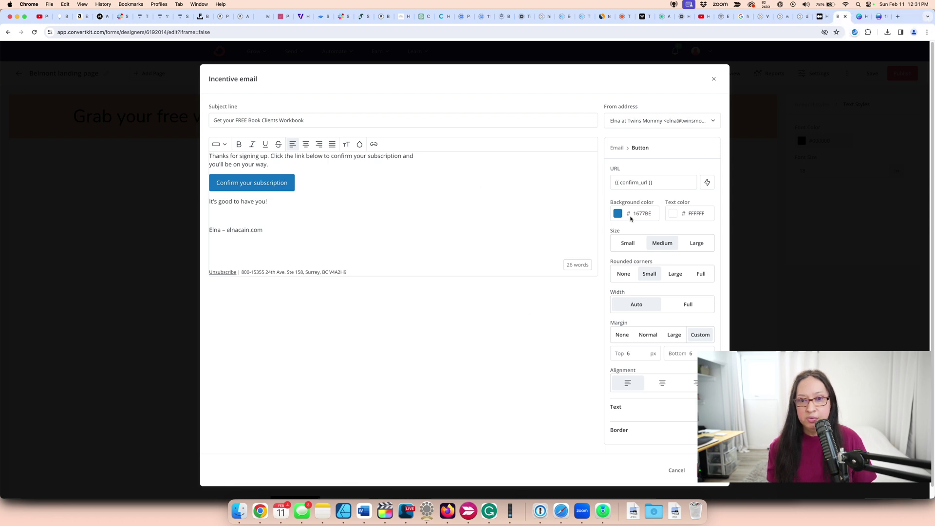
pyautogui.moveTo(633, 215); pyautogui.dragTo(654, 213)
pyautogui.write('E2C183')
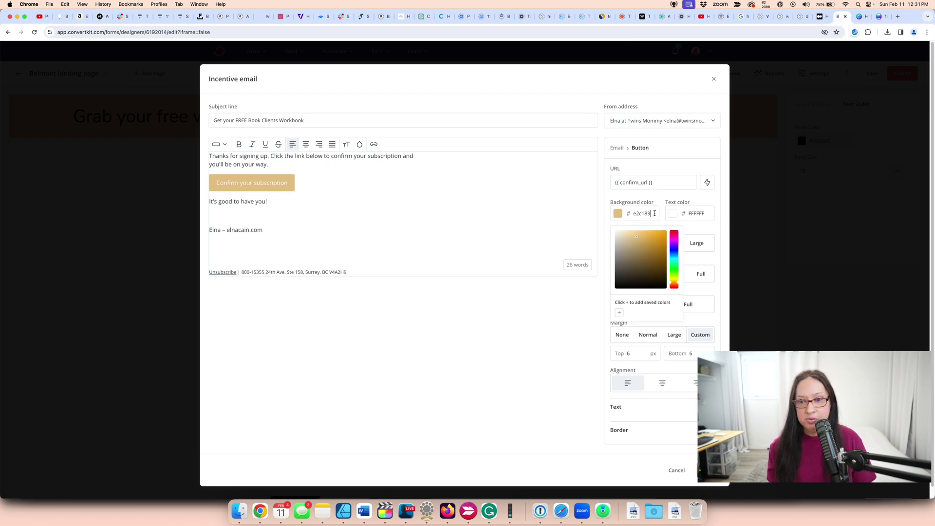
pyautogui.click(450, 203)
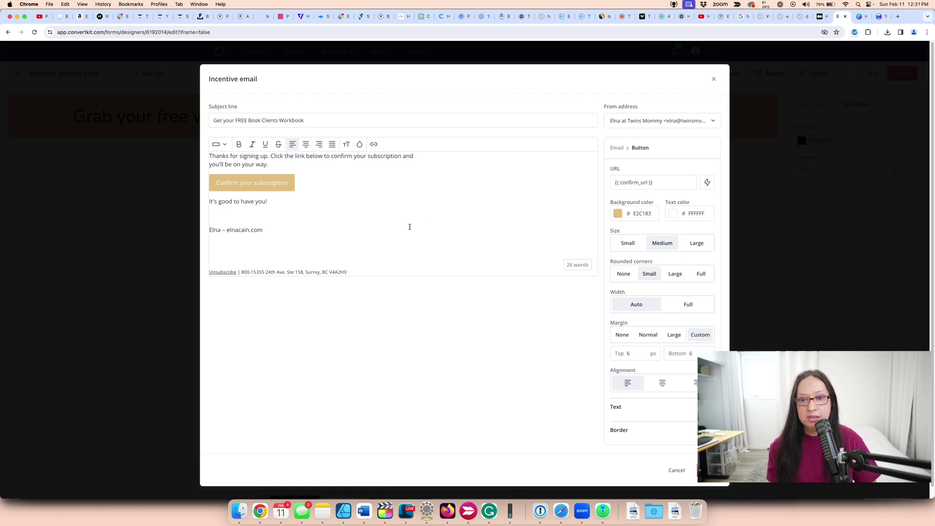
pyautogui.click(708, 470)
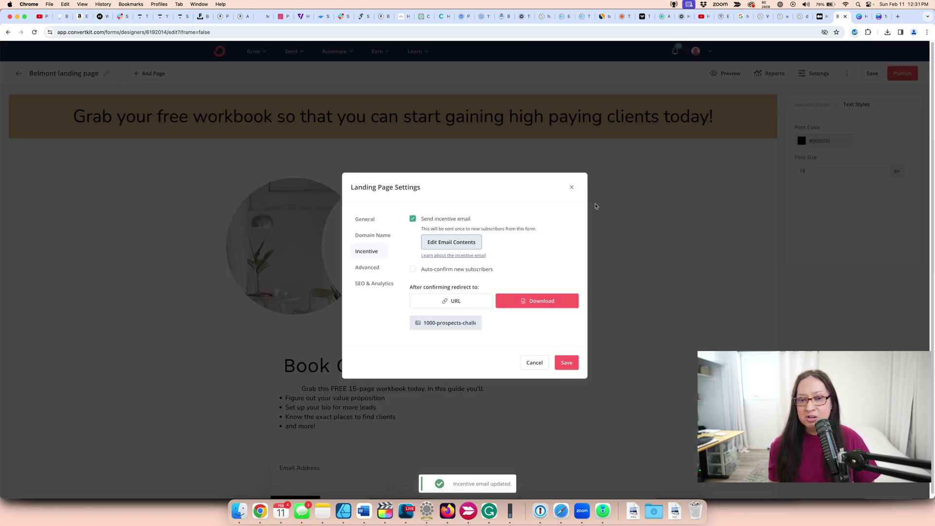
# Save the incentive settings, then confirm the incentive email kept its new subject and gold button.
pyautogui.click(566, 363)
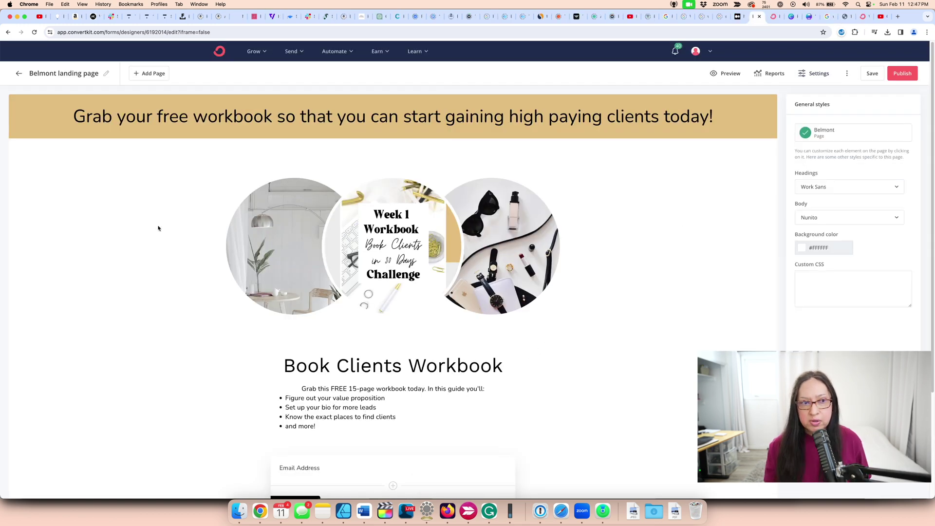
pyautogui.click(813, 73)
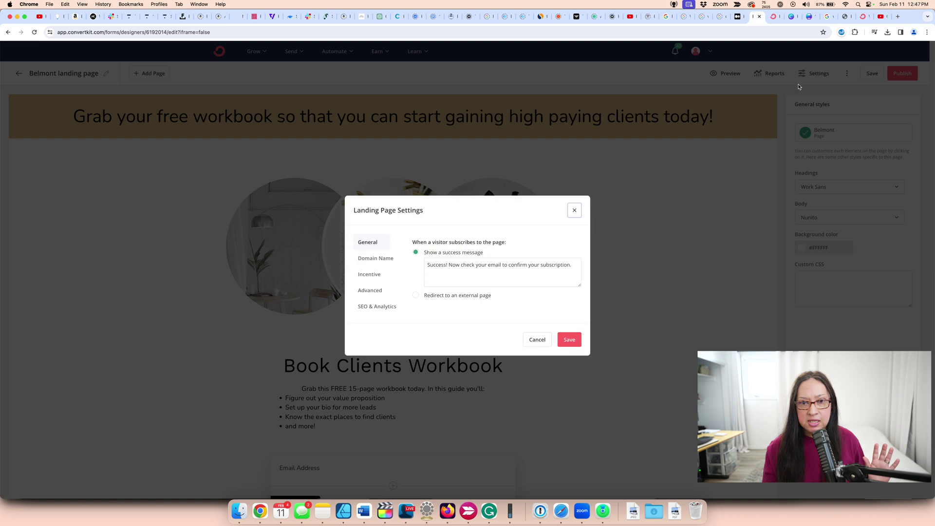
pyautogui.click(369, 274)
pyautogui.click(455, 242)
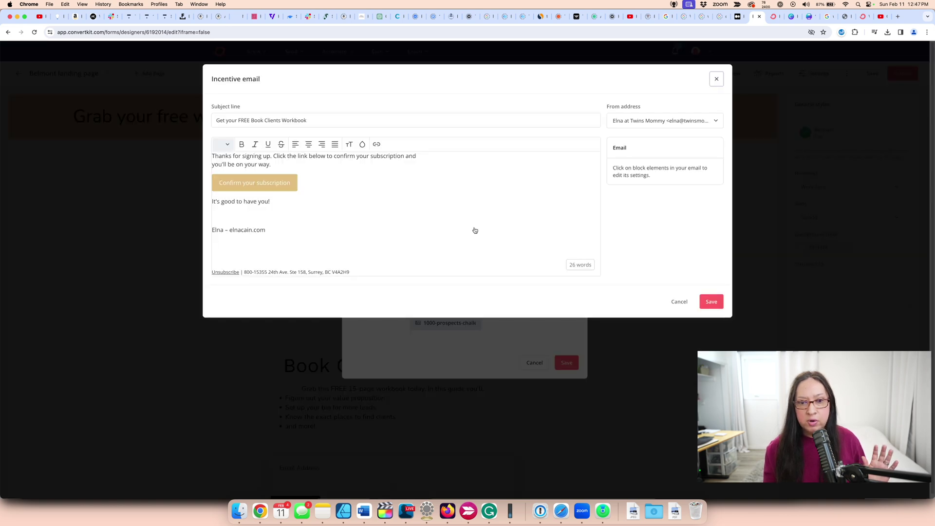
pyautogui.click(711, 301)
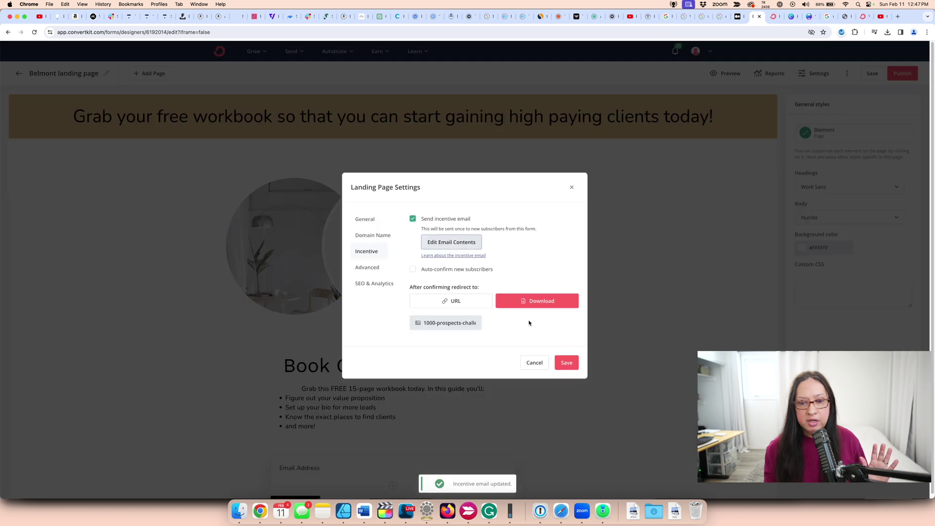
pyautogui.click(567, 362)
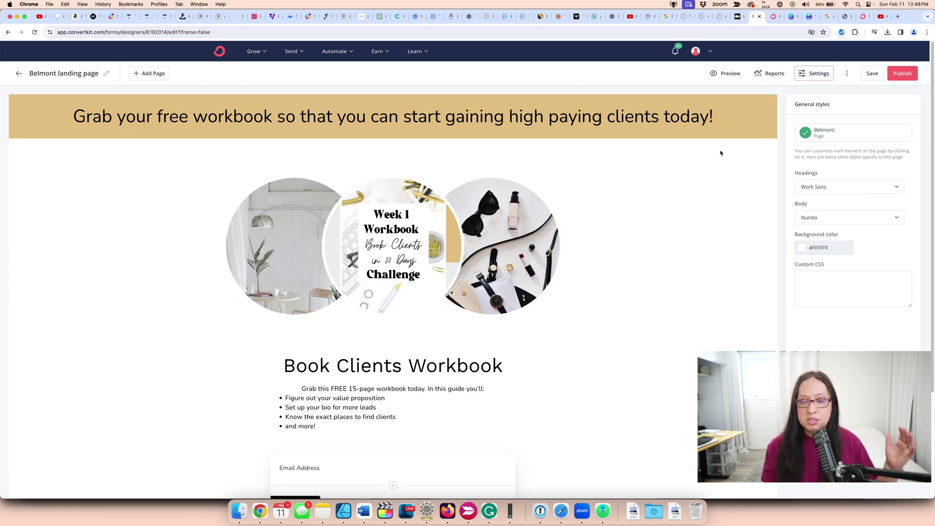
# Publish the Belmont landing page and copy its ck.page share address.
pyautogui.click(902, 78)
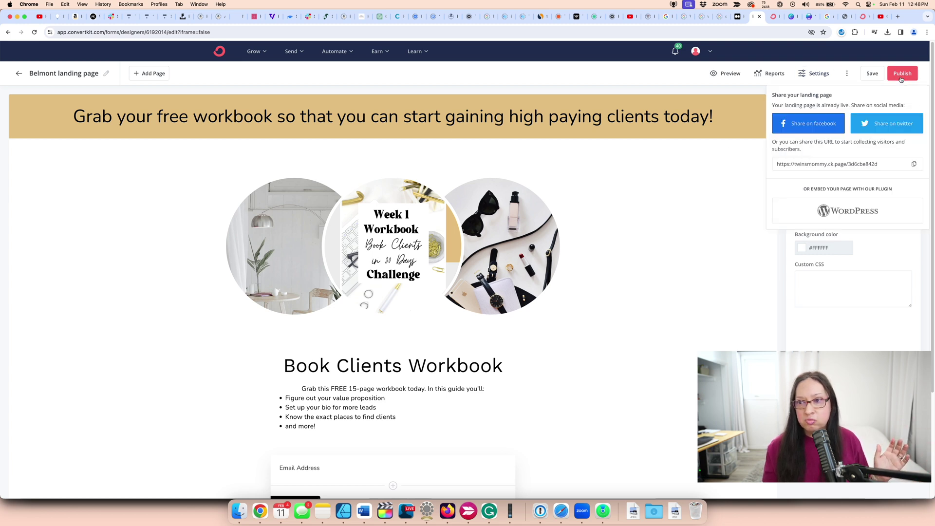
pyautogui.tripleClick(849, 166)
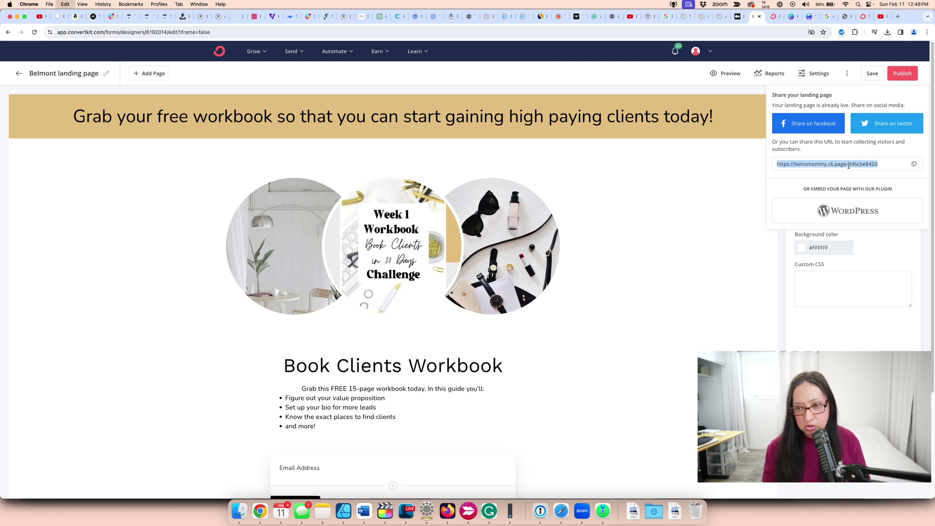
pyautogui.click(581, 272)
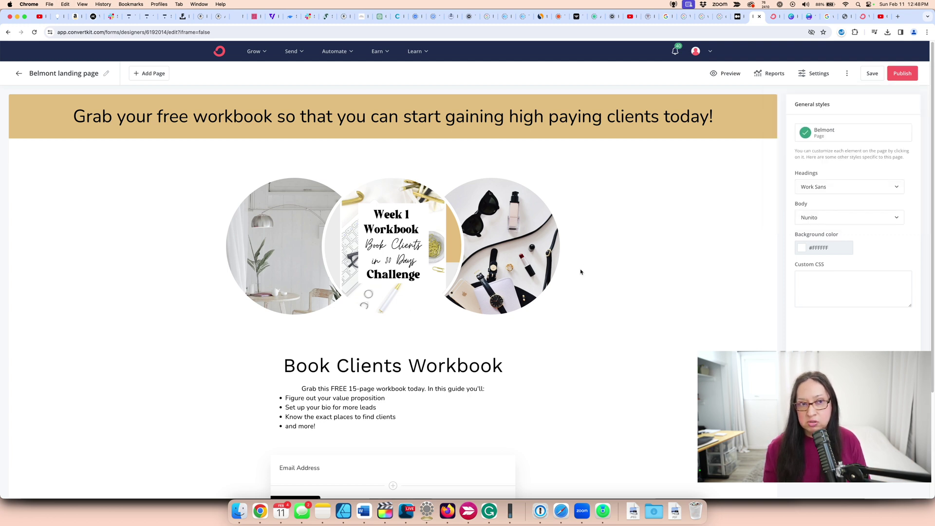
# Load the copied ck.page address in a new browser tab to view the live page.
pyautogui.press('cmd+t')
pyautogui.write('twinsmommy.ck.page/3d6cbe842d')
pyautogui.press('Return')
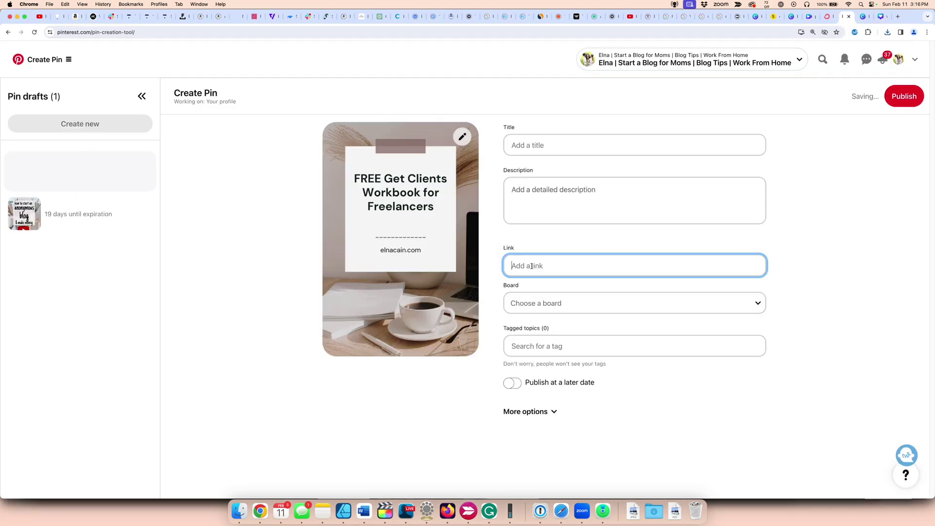
# Draft a pin titled 'Free Workbook for Freelancers: Get Clients Right Now', linked to the page, with a workbook description.
pyautogui.write('https://twinsmommy.ck.page/3d6cbe842d')
pyautogui.click(634, 145)
pyautogui.write('Free Workbook for Freelancers: Get Clients Right Now')
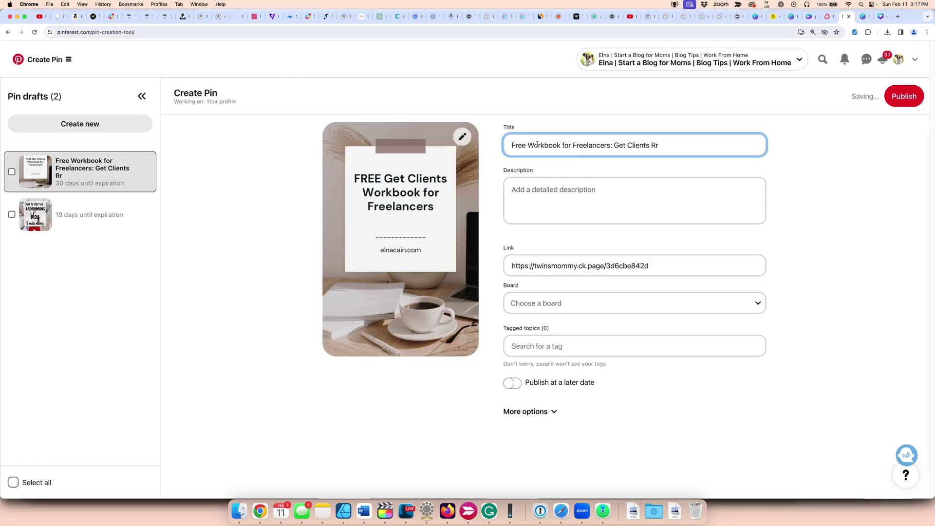
pyautogui.click(563, 196)
pyautogui.write('Get this totally free forkbook for freelancers. From your value proposition')
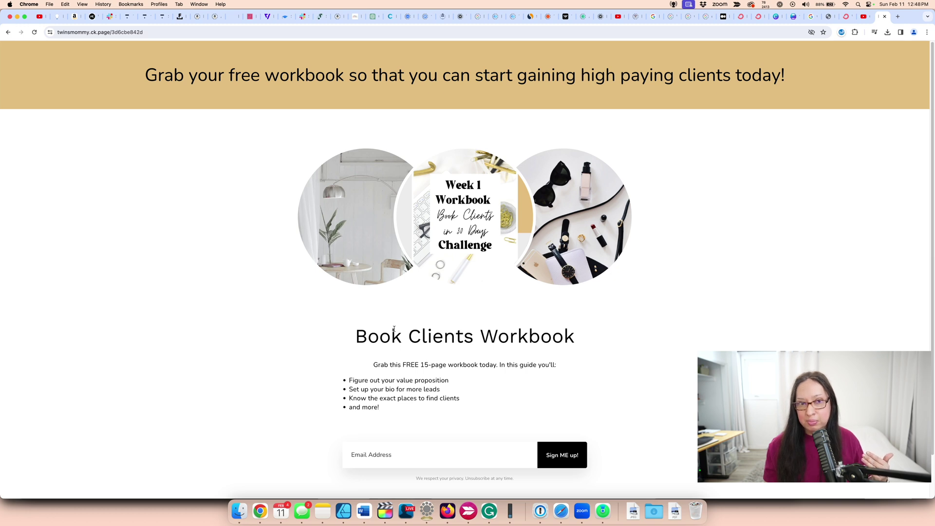
pyautogui.press('super+Tab')
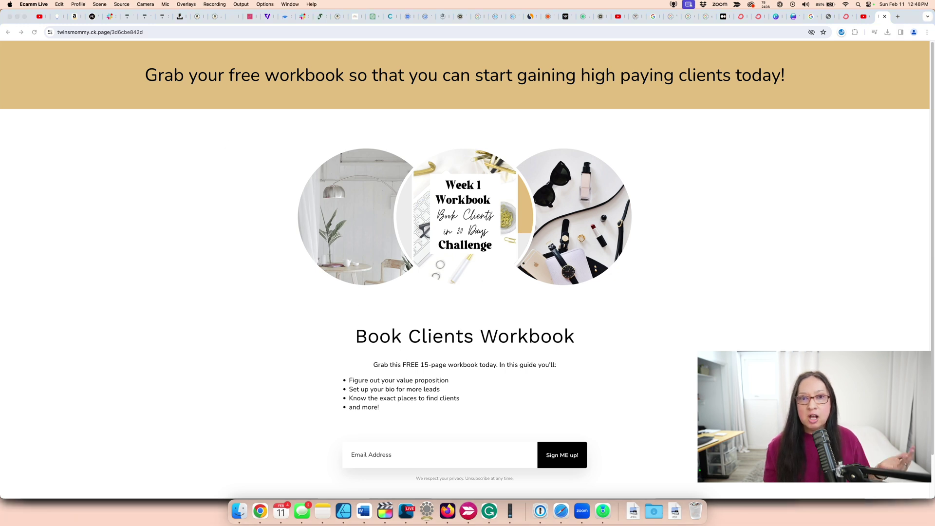